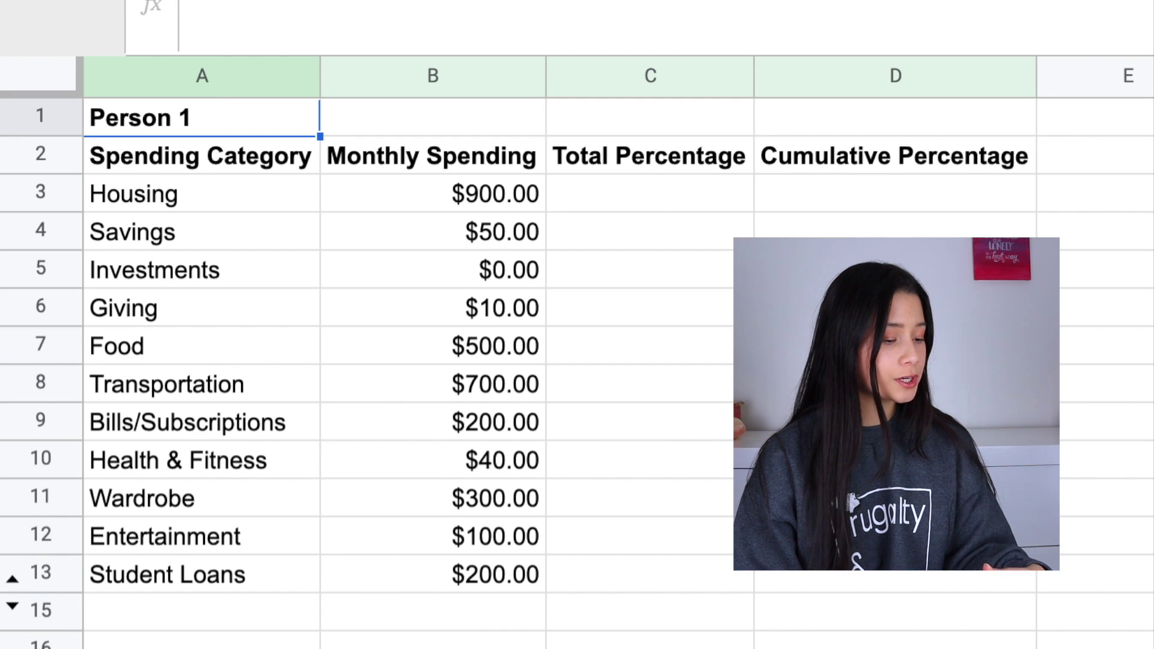
drag(180, 193, 228, 560)
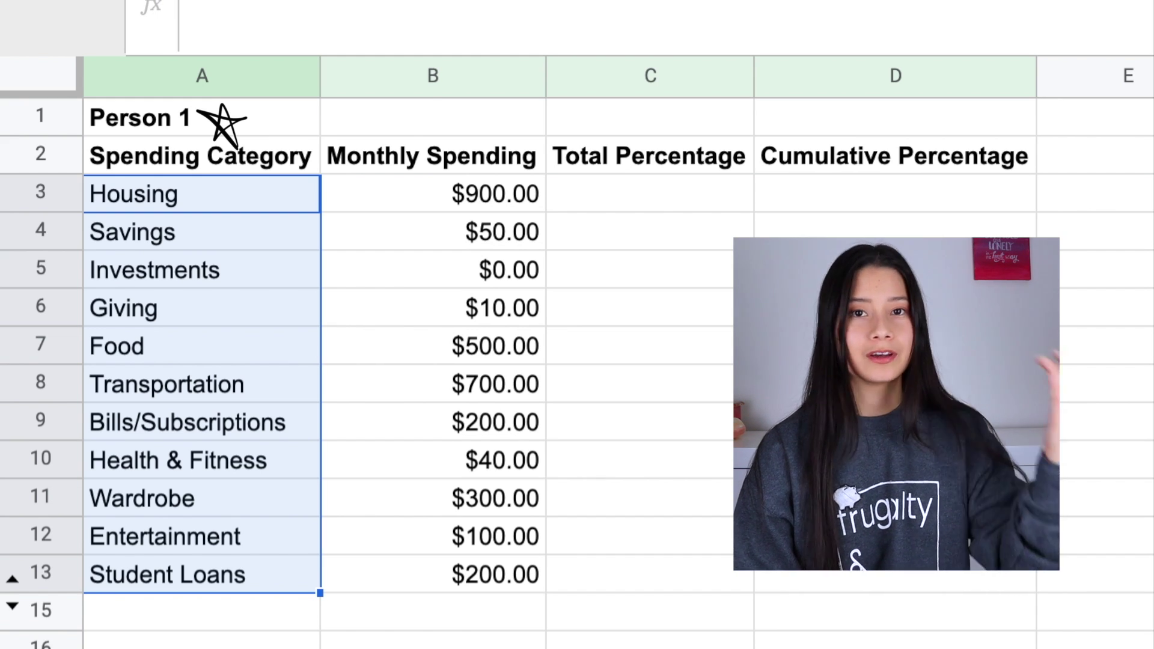
click(225, 120)
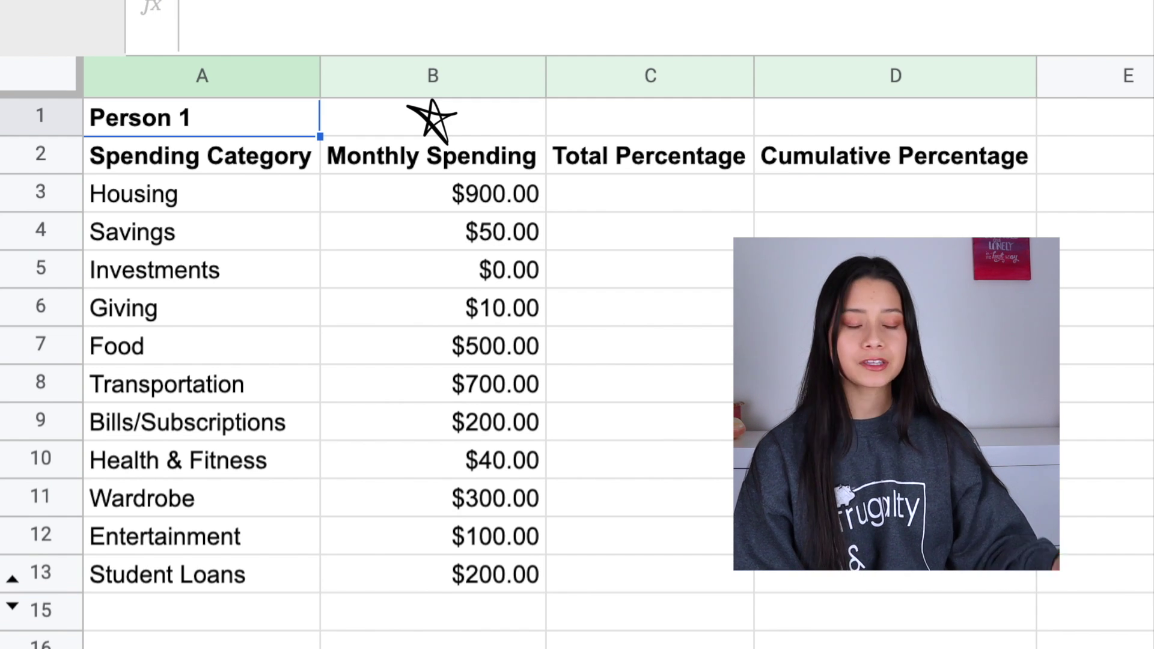
drag(433, 156, 432, 573)
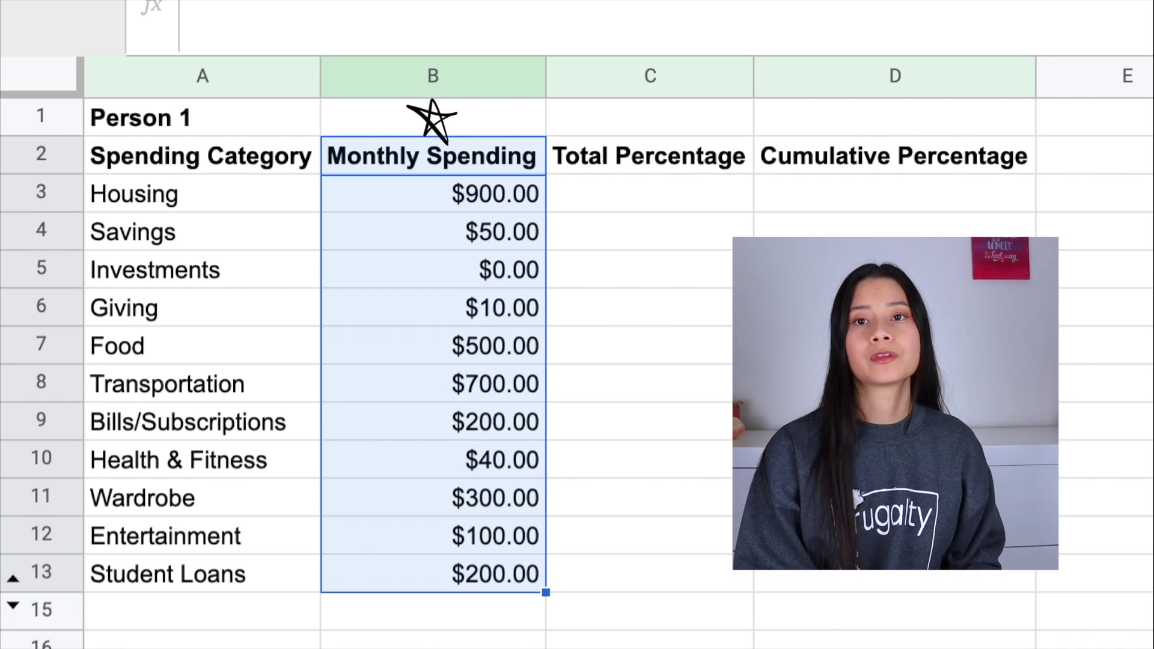
key(Down)
key(Down)
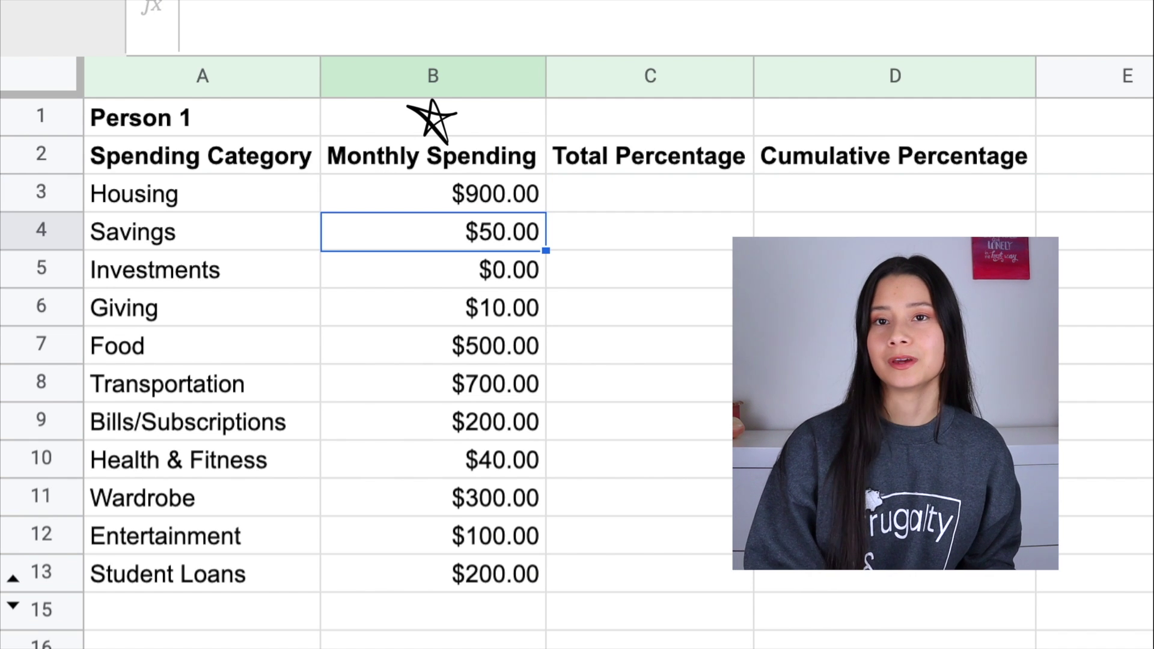
click(649, 194)
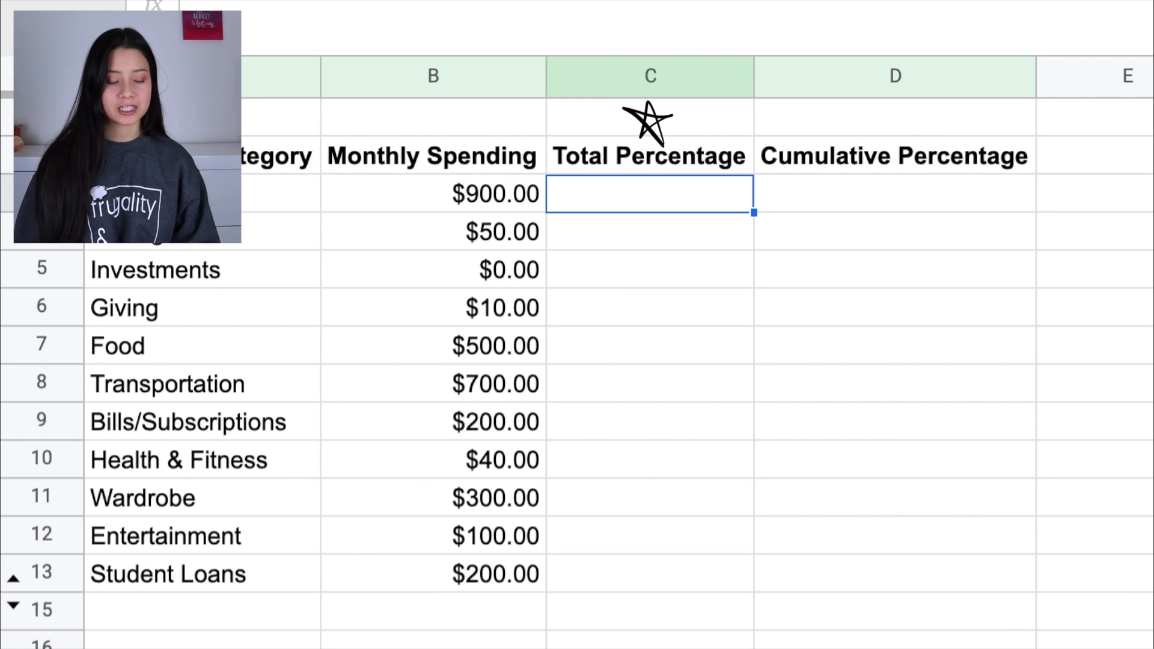
Enter =B3/sum(B$3:B$13) in C3 to get Housing's share of total spending.
text(=)
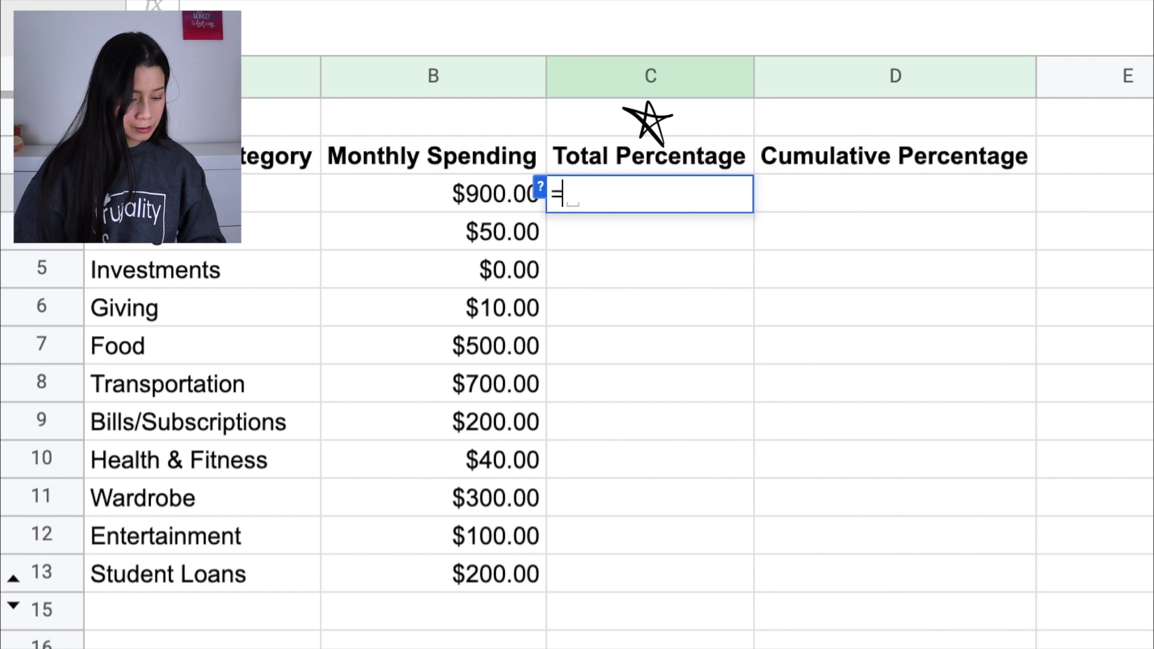
click(346, 205)
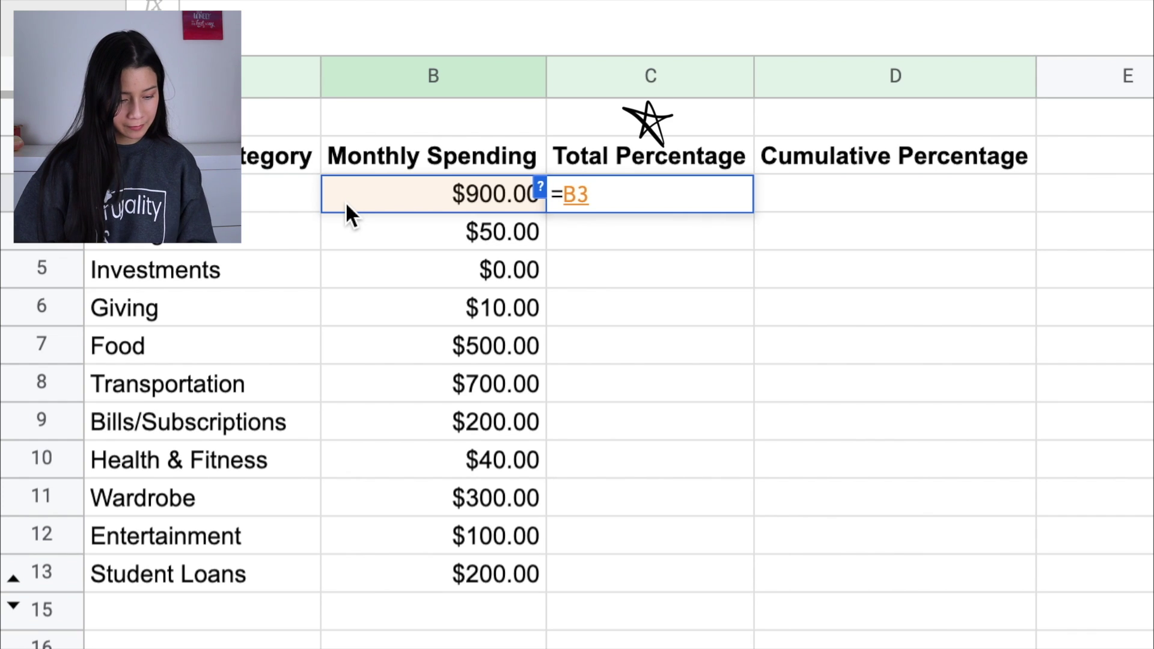
text(/sum()
drag(373, 200, 408, 583)
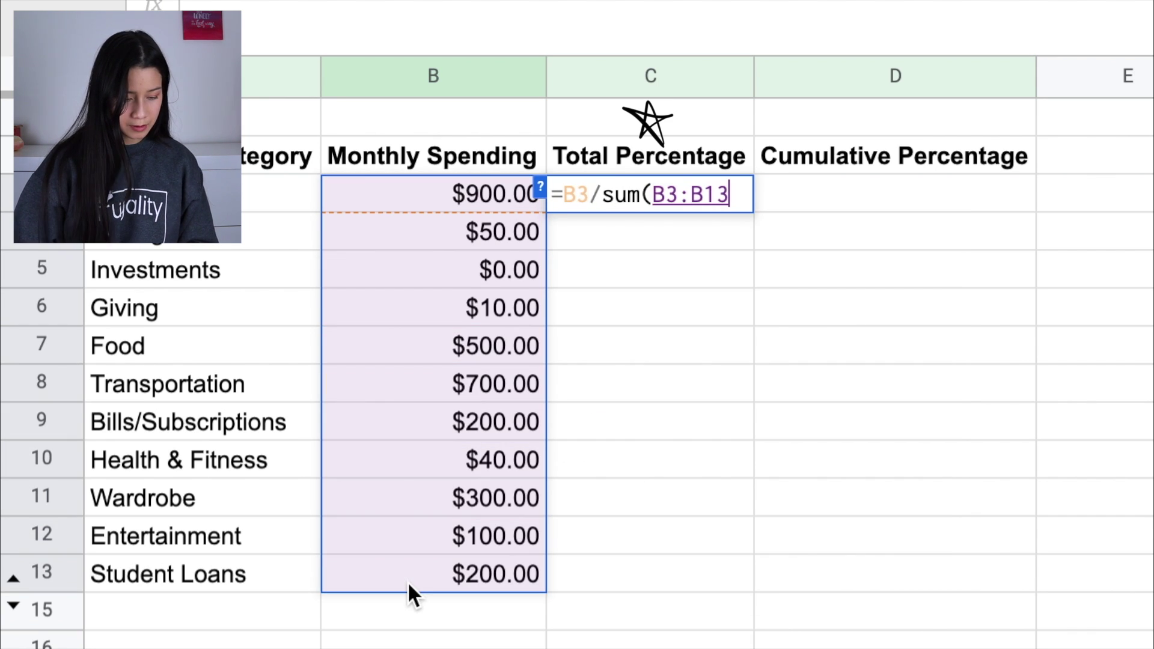
text())
click(655, 195)
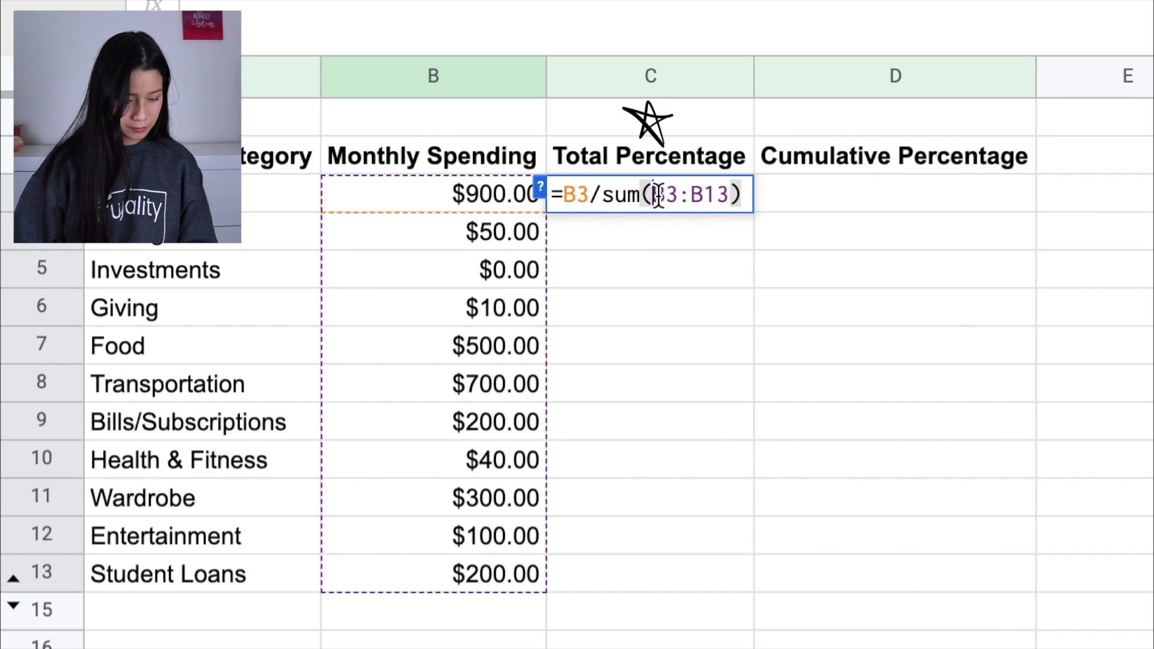
click(664, 196)
text($)
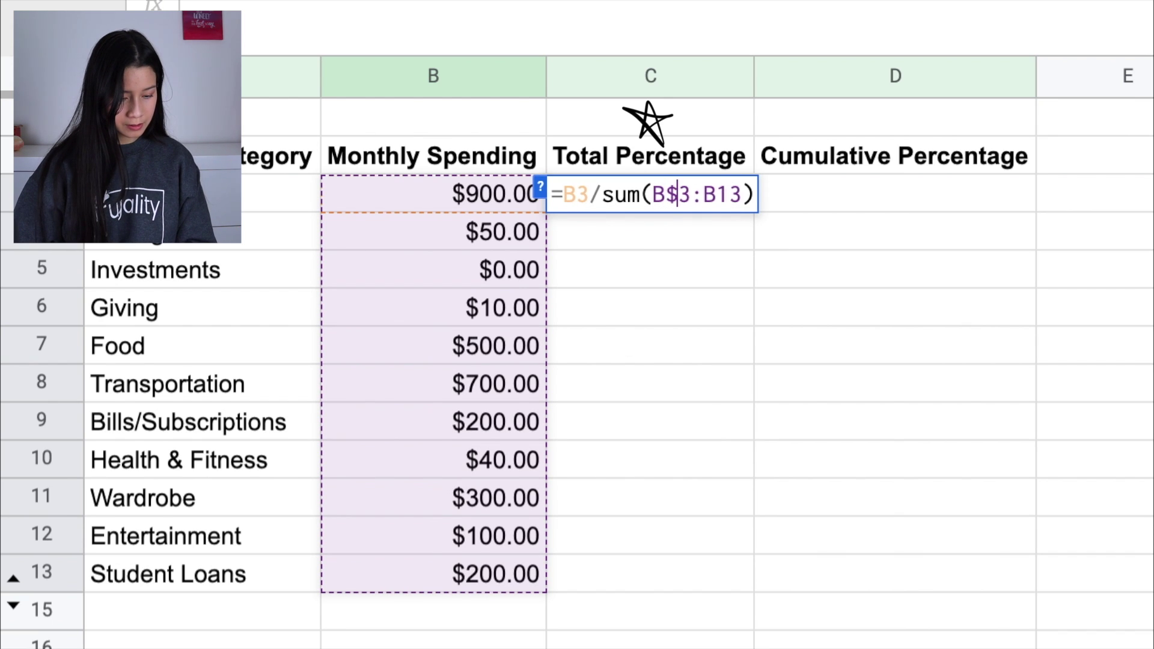
click(716, 195)
text($)
key(Return)
Copy the percentage formula down through C13 for Student Loans.
click(738, 204)
drag(752, 212, 750, 586)
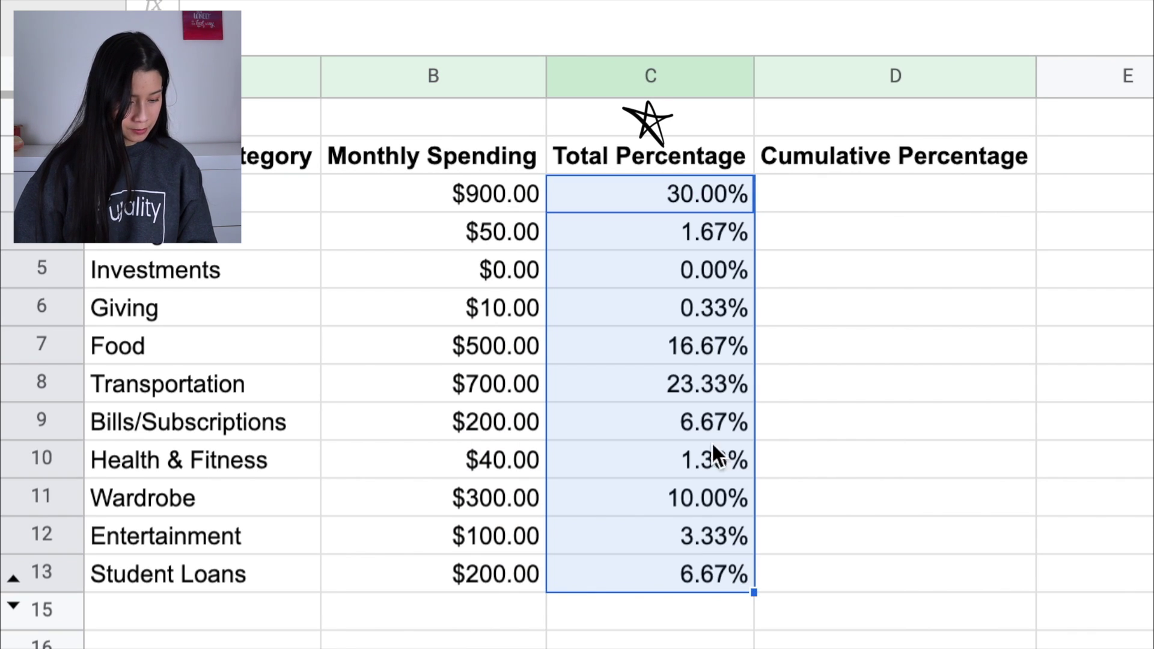
click(607, 198)
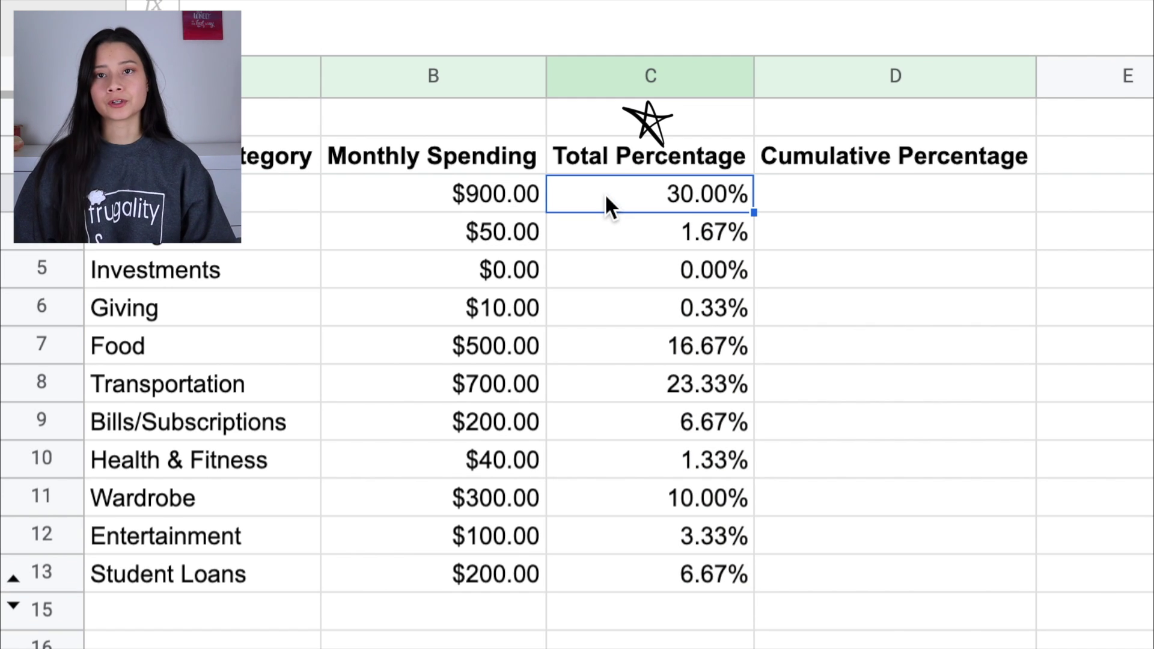
Remove the existing filter and create a new filter over the table.
drag(605, 193, 667, 581)
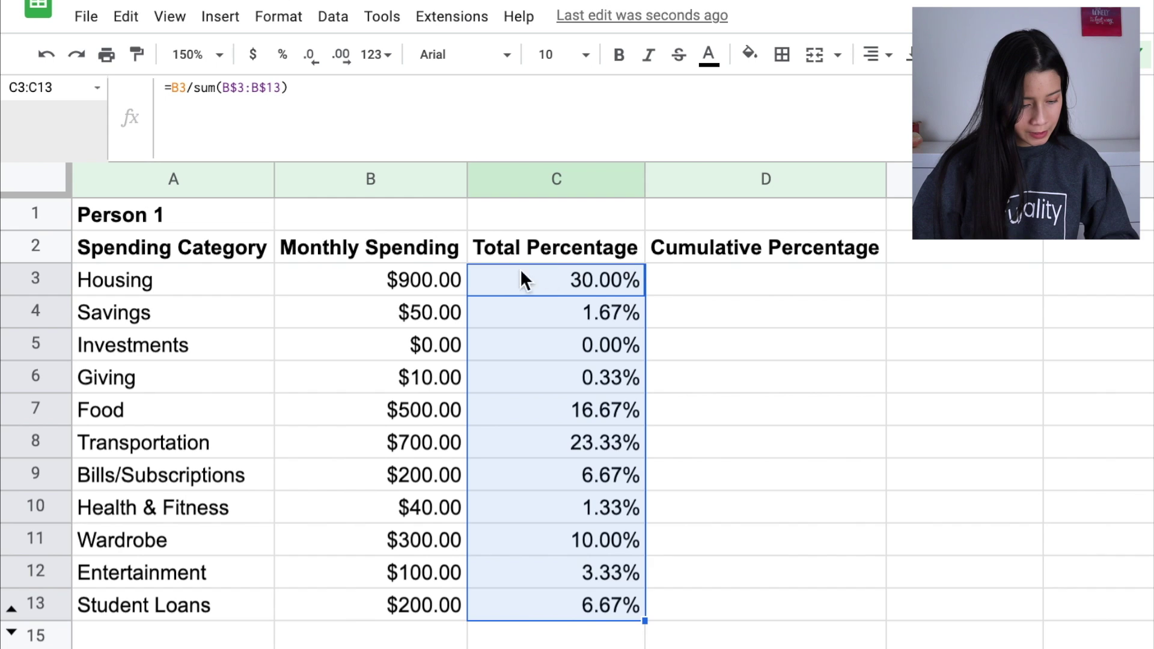
click(396, 253)
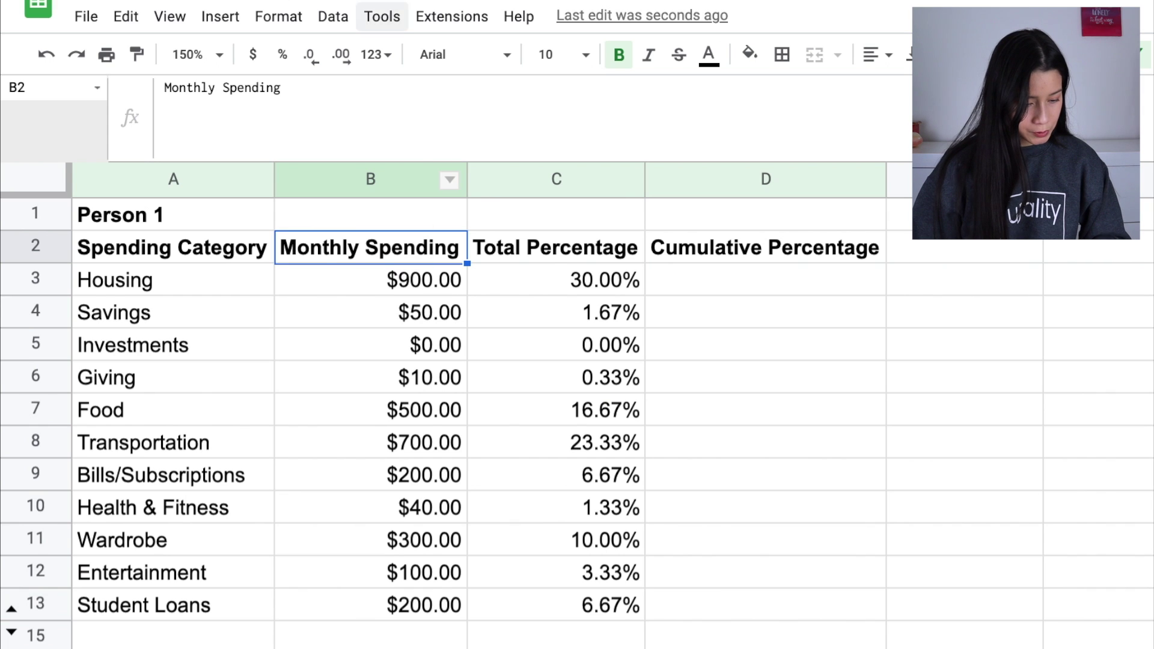
click(333, 16)
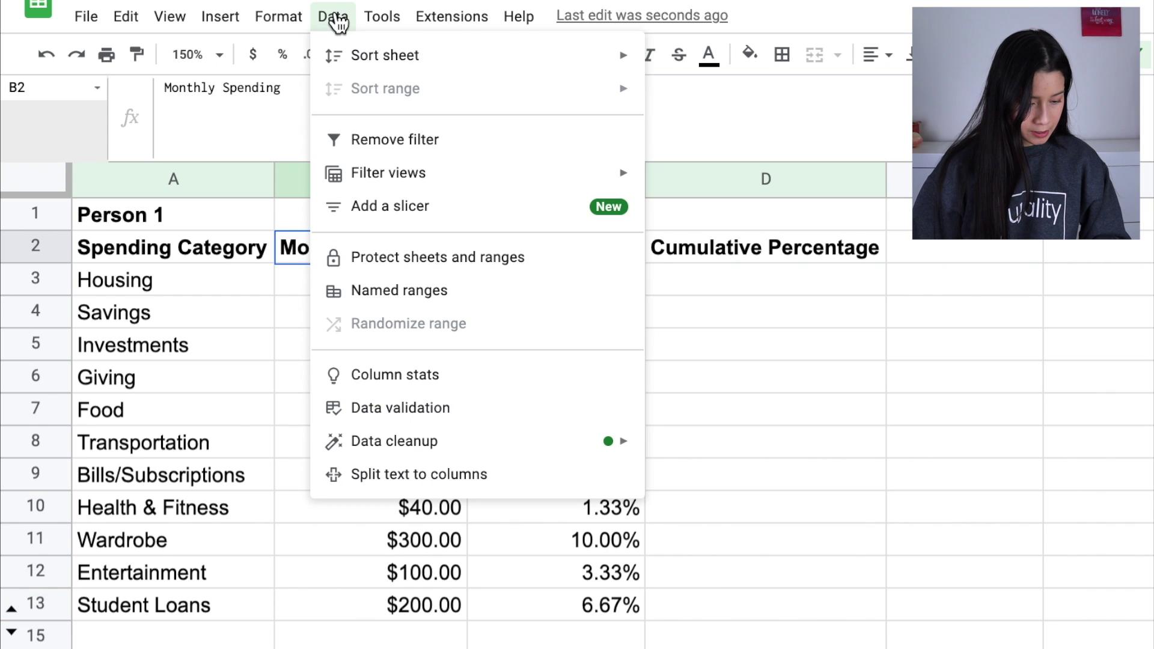
click(420, 142)
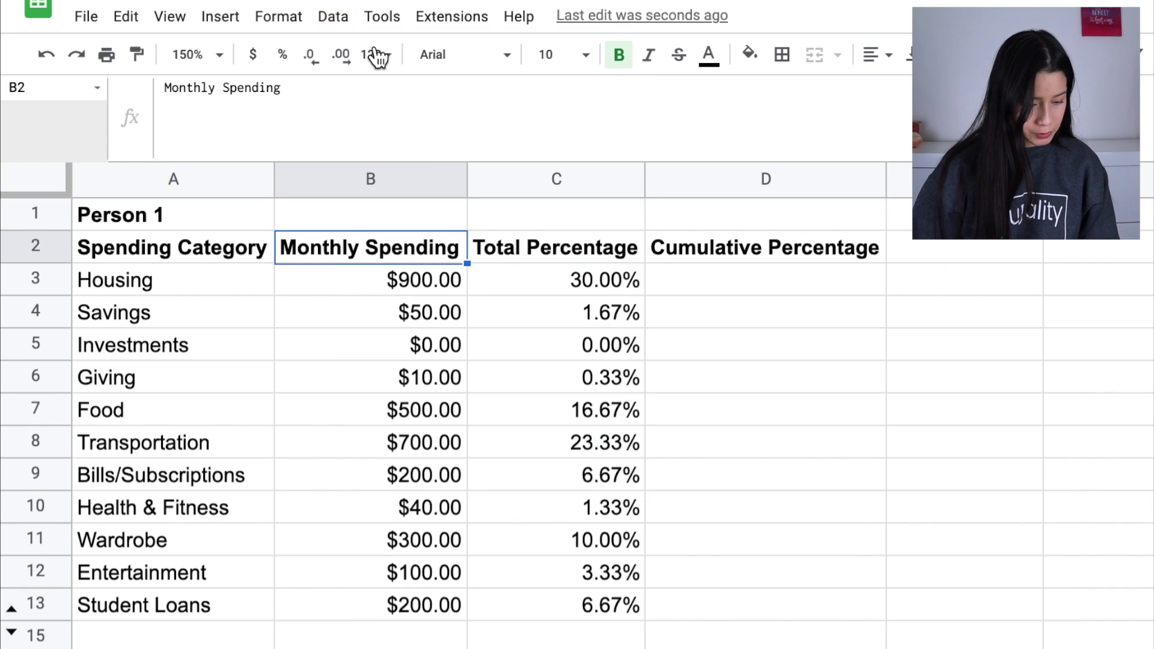
click(334, 17)
click(427, 142)
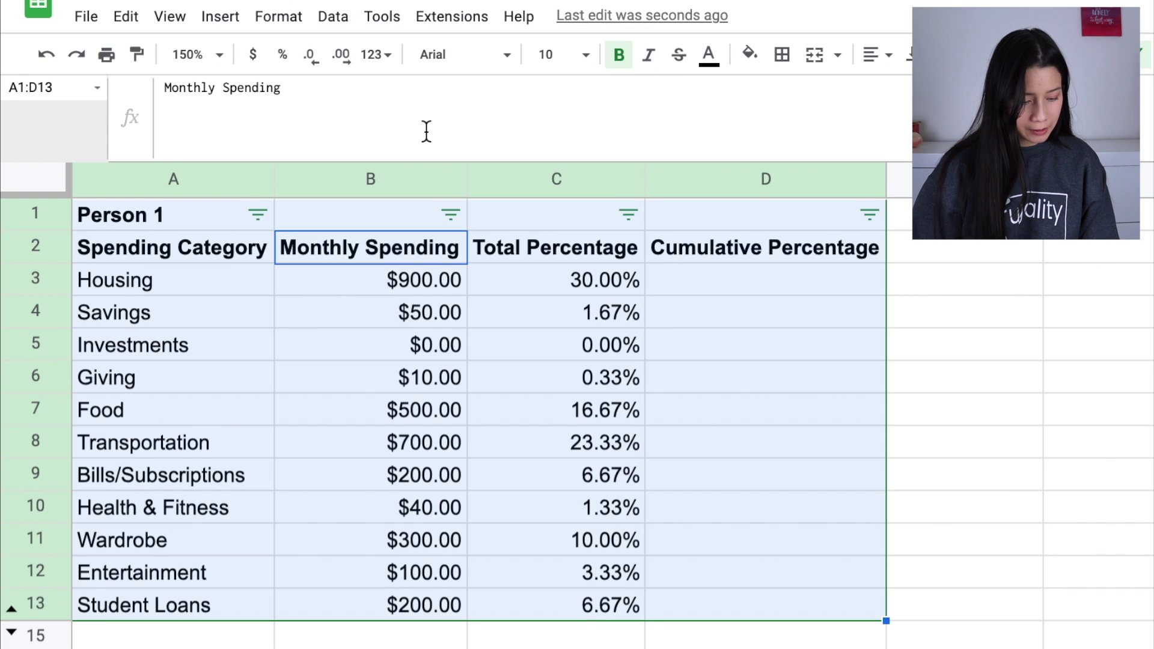
Select header row A2:D2 and recreate the filter so it starts there.
click(397, 248)
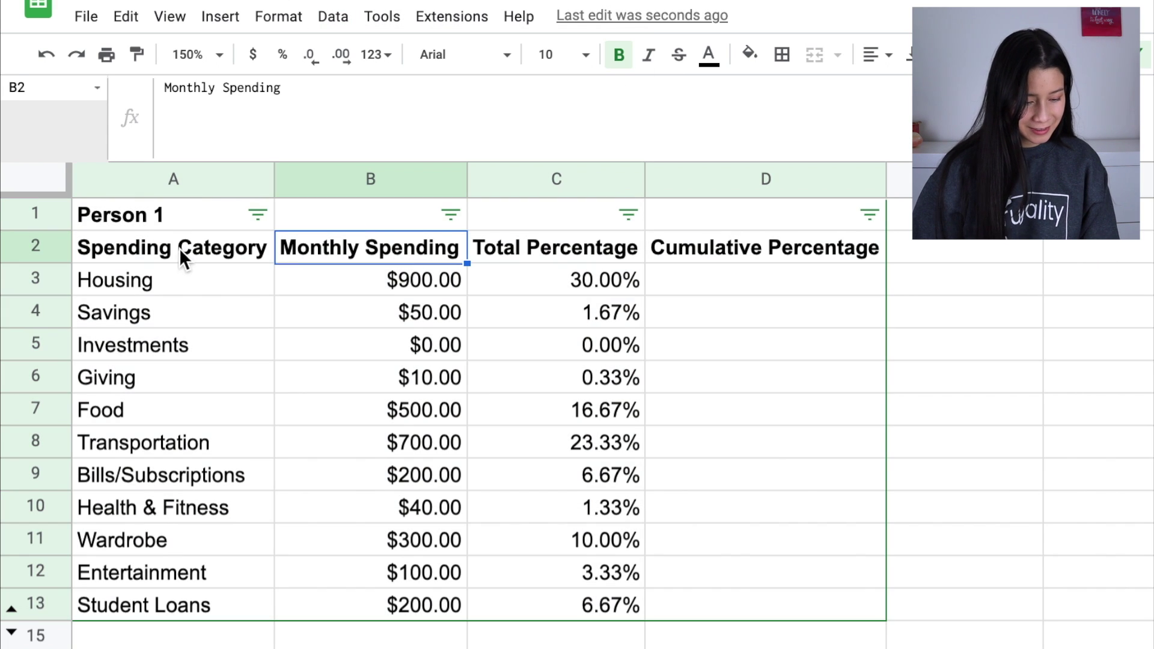
drag(179, 247, 778, 253)
click(332, 17)
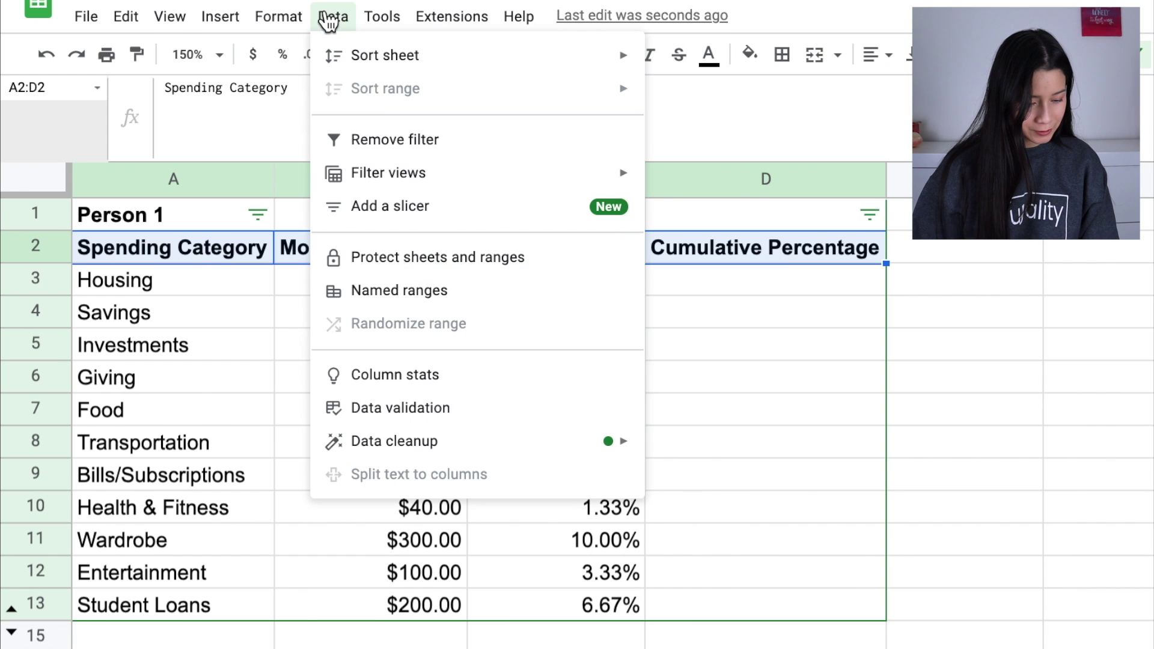
click(404, 136)
click(334, 17)
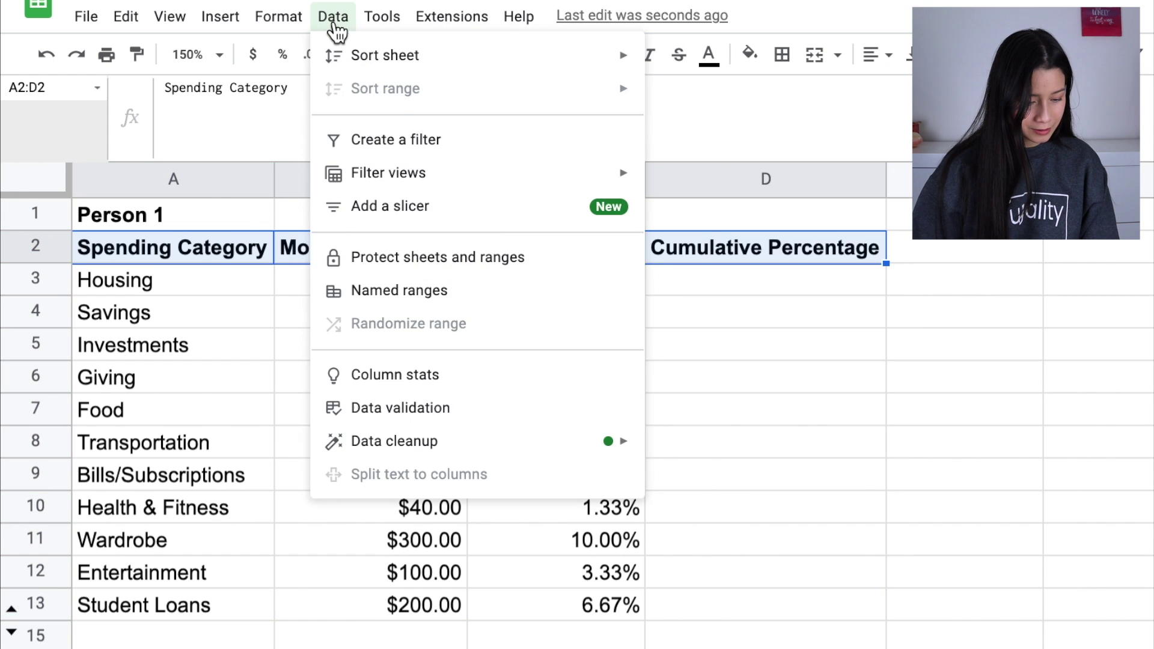
click(422, 135)
click(737, 266)
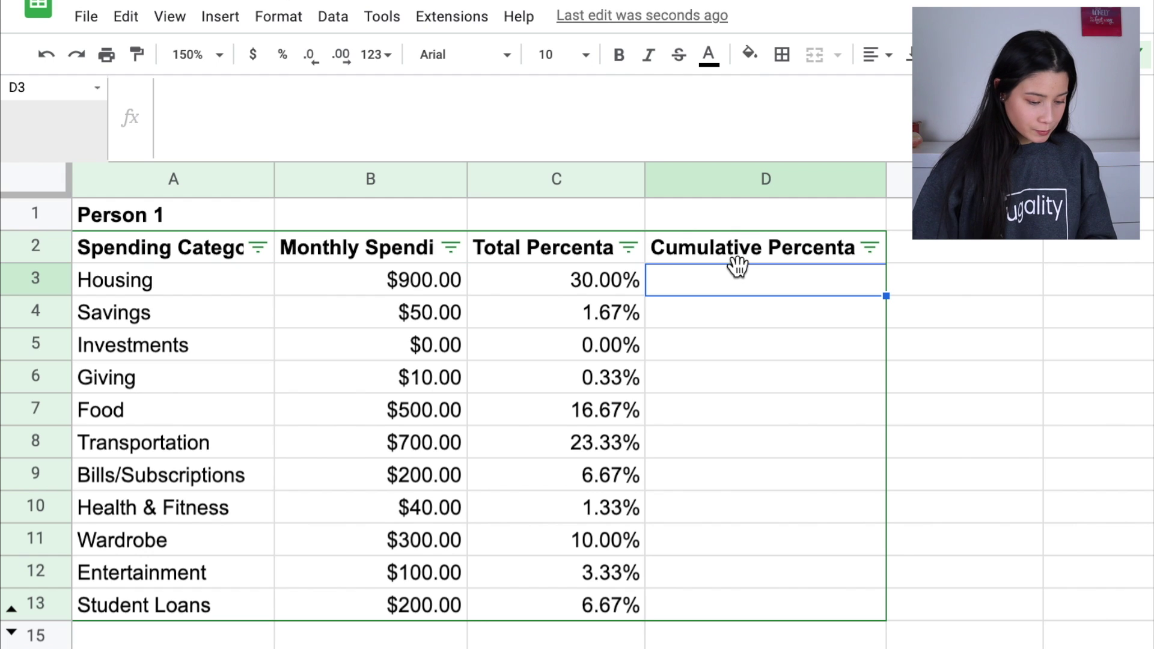
Sort Monthly Spending Z → A, largest first, and widen column D for its header.
click(449, 255)
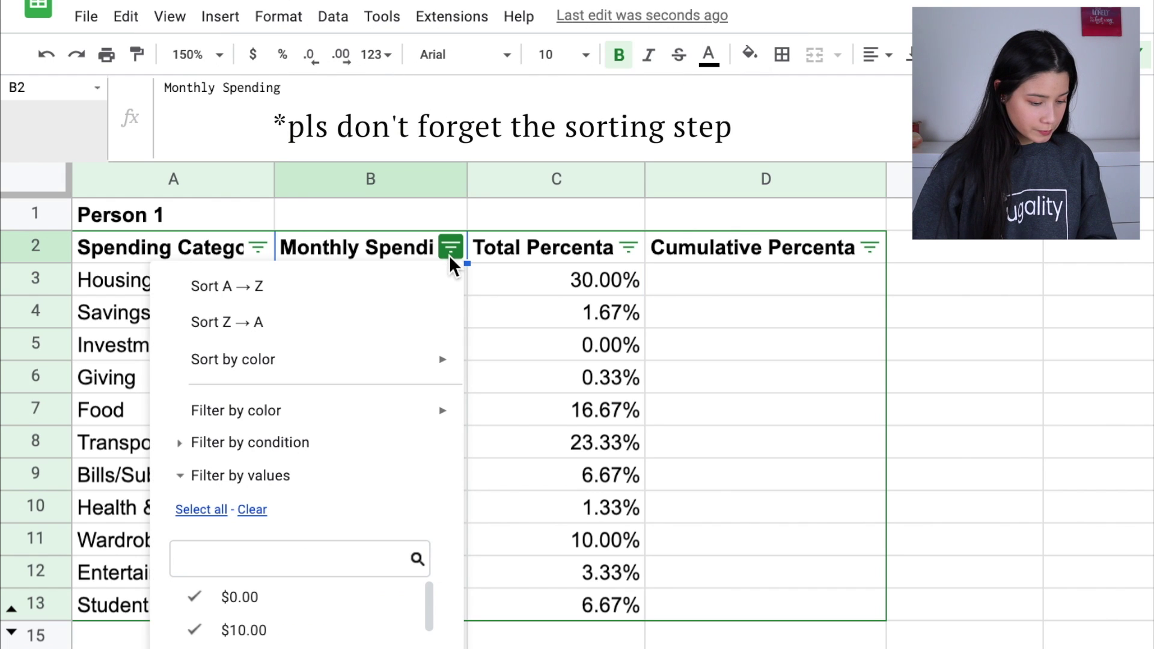
click(418, 342)
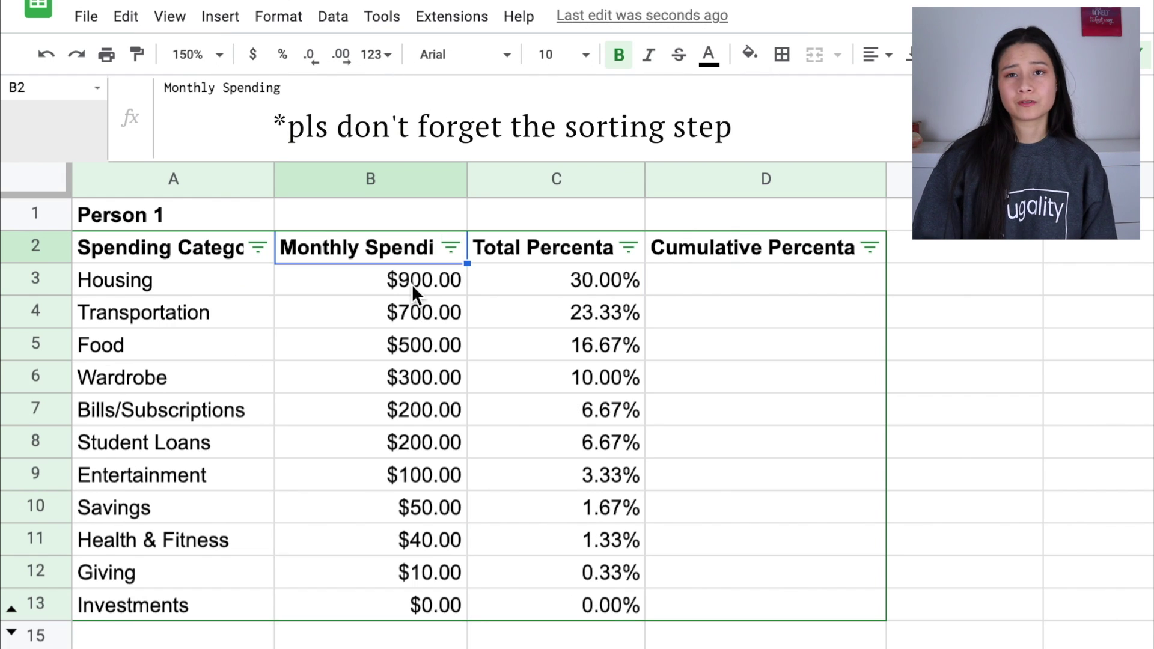
click(726, 258)
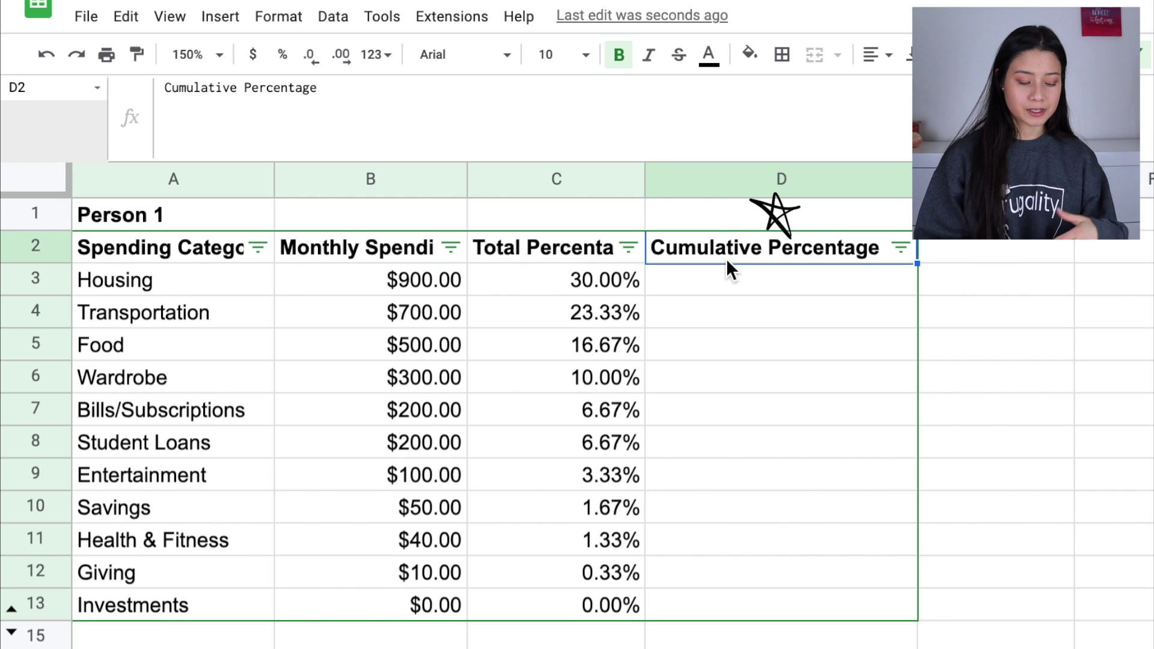
Enter =C3 in D3 so the first cumulative value equals Housing's share.
click(728, 286)
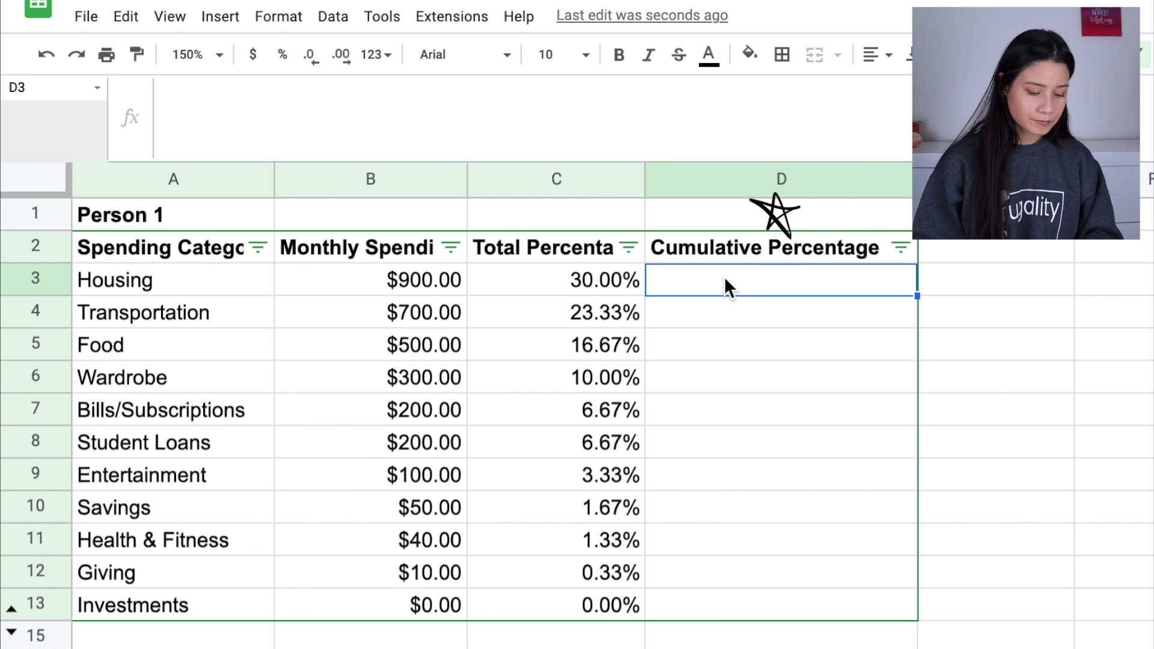
text(=)
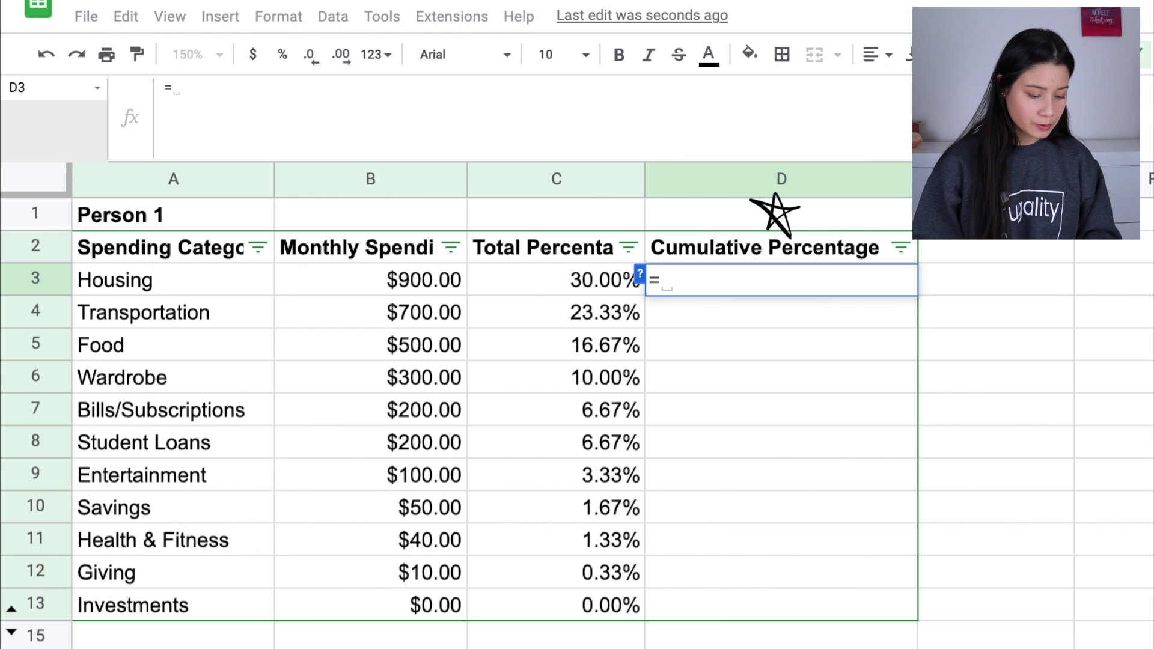
click(554, 285)
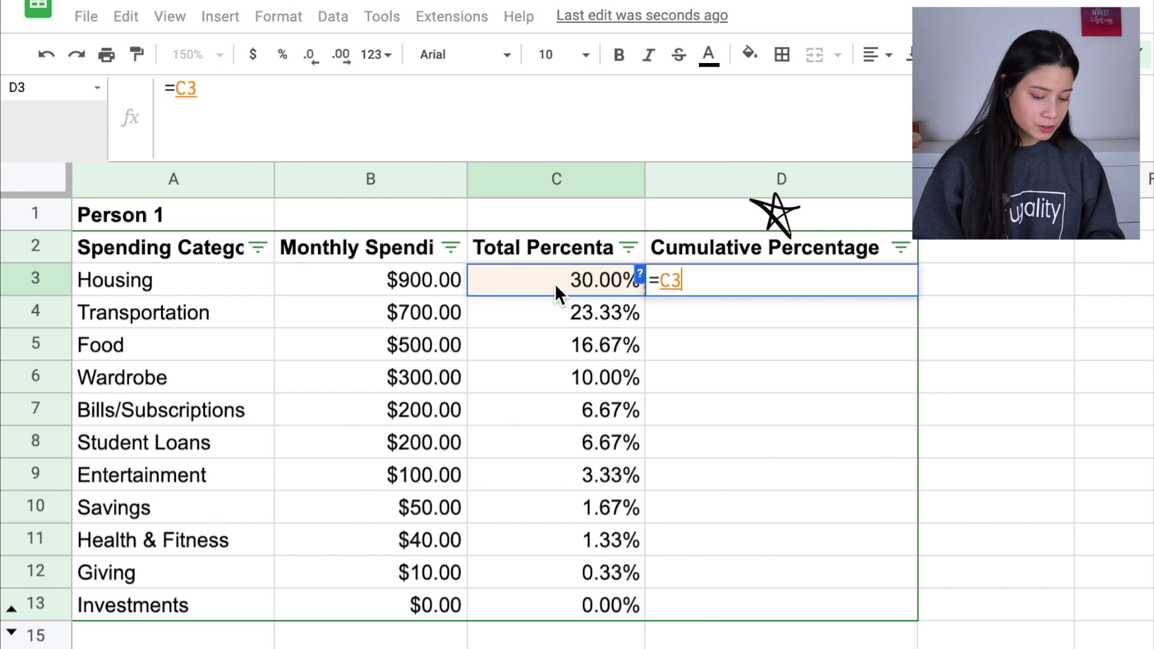
key(Return)
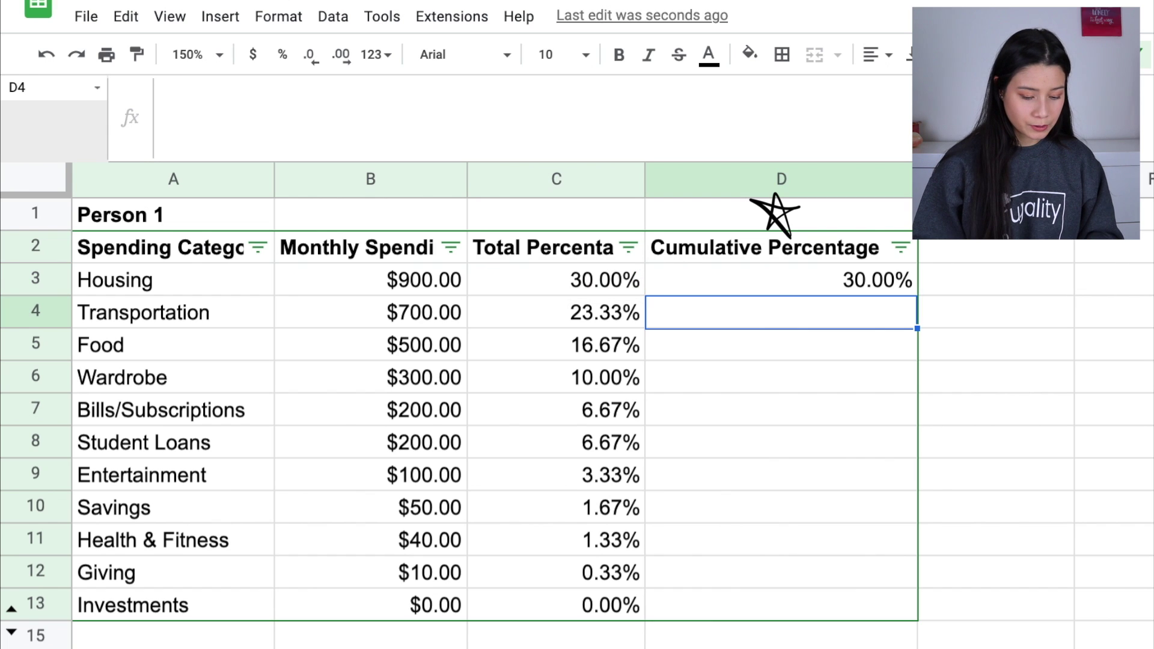
click(883, 278)
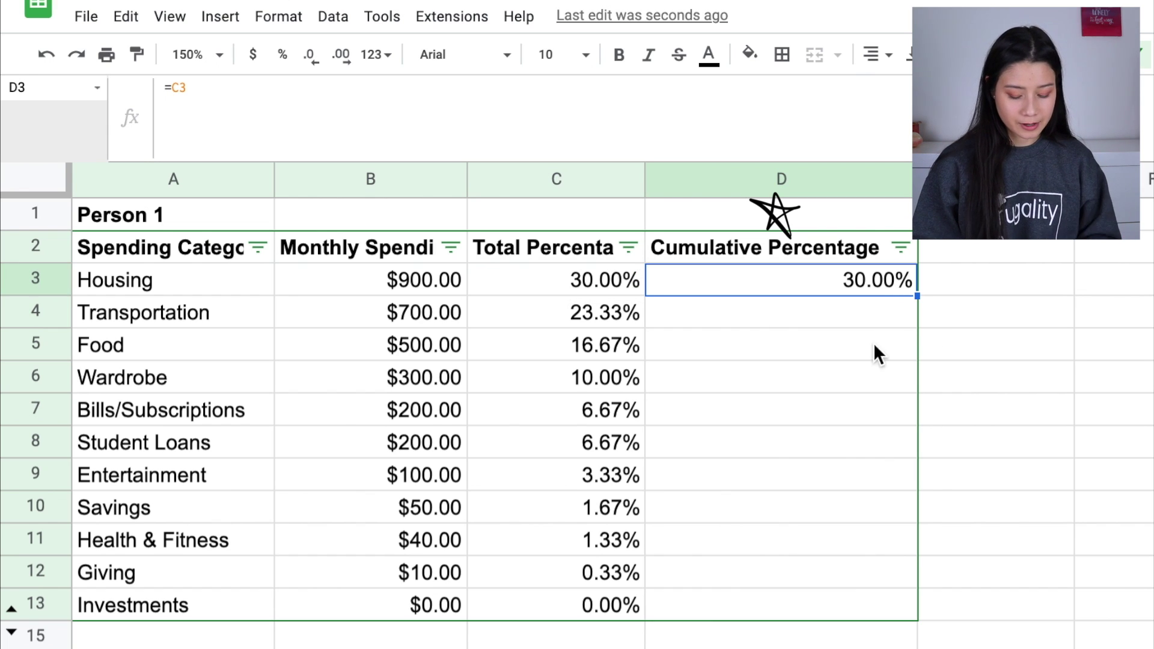
Start the D4 running total with =sum(C$3:C4).
click(865, 316)
text(=)
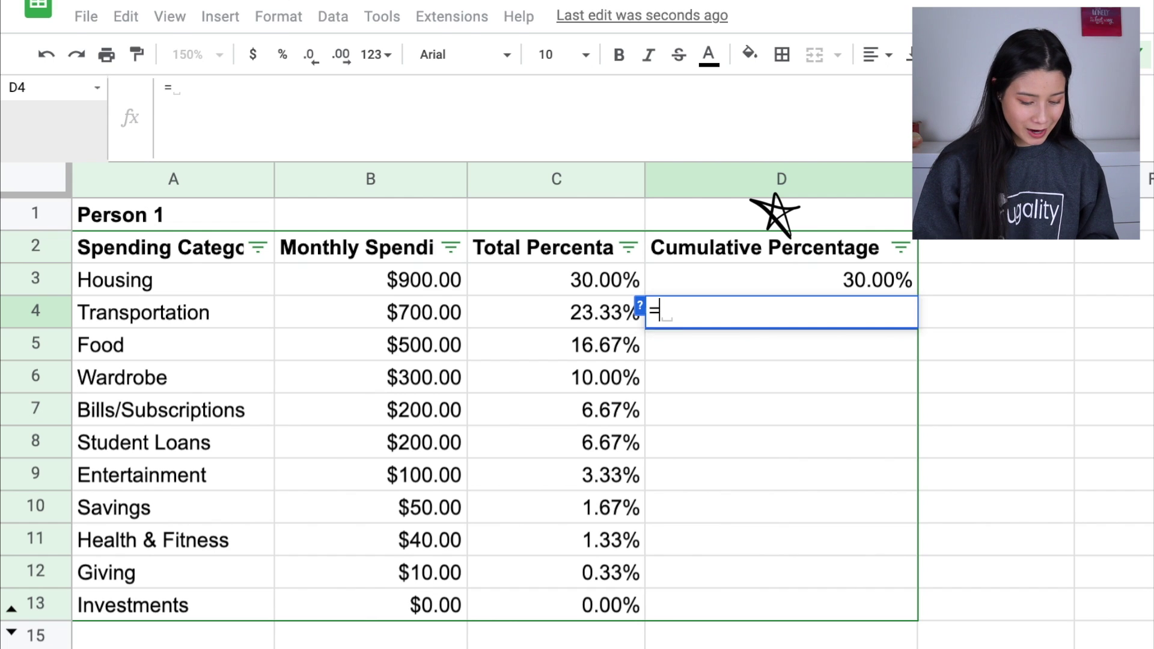
text(sum()
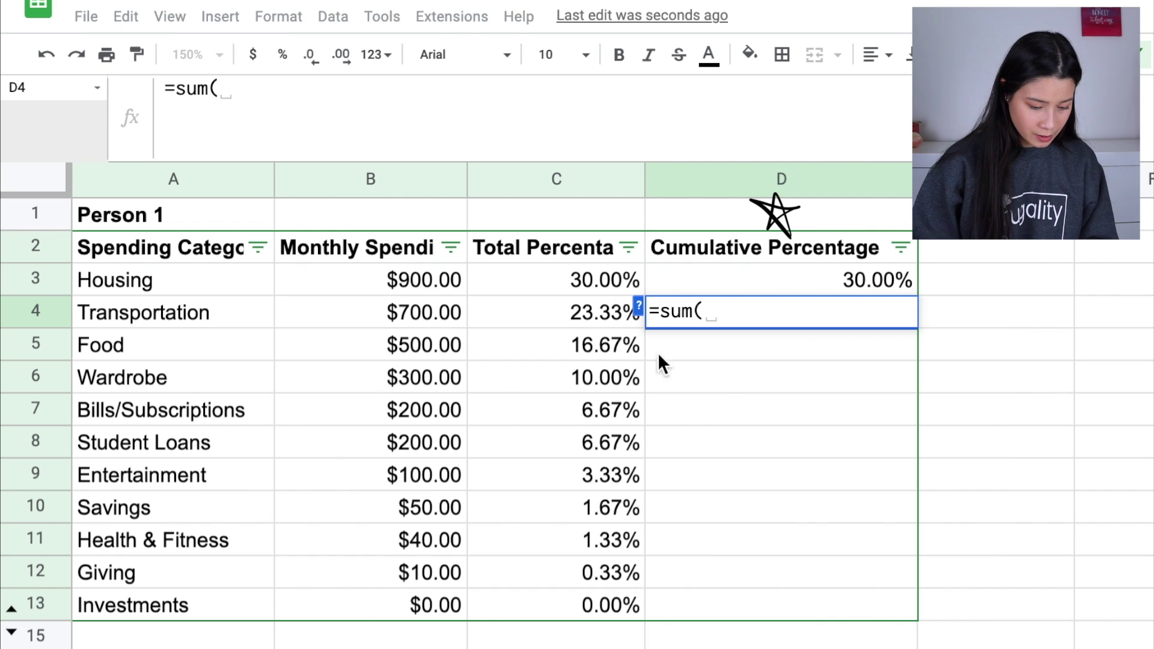
drag(590, 277, 593, 312)
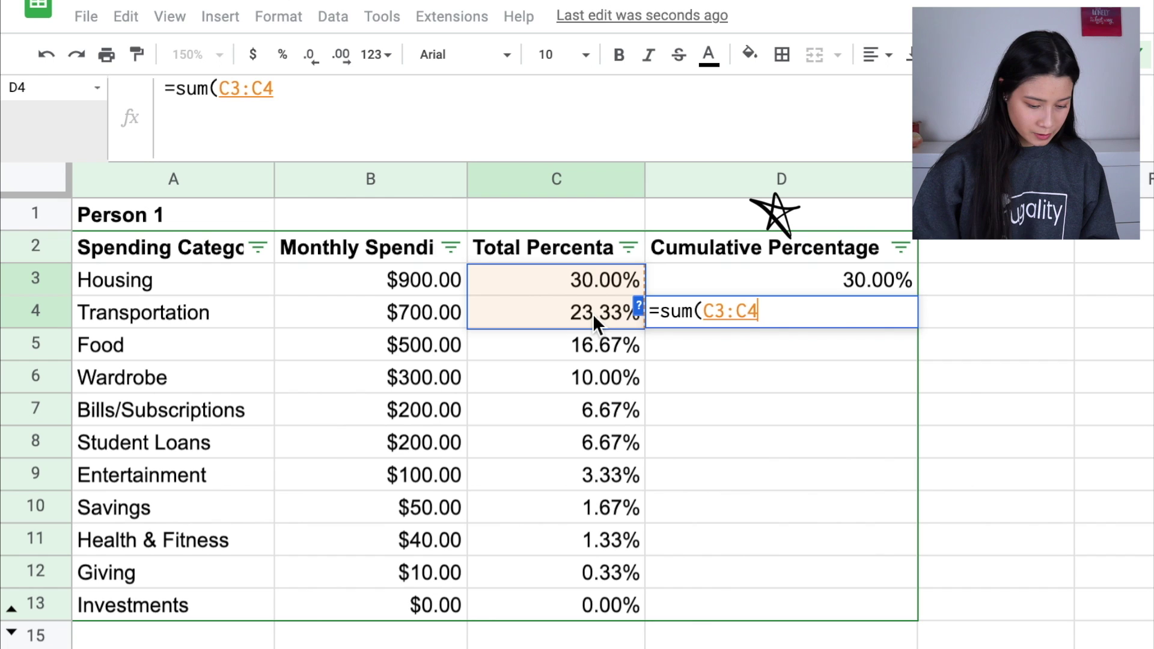
text())
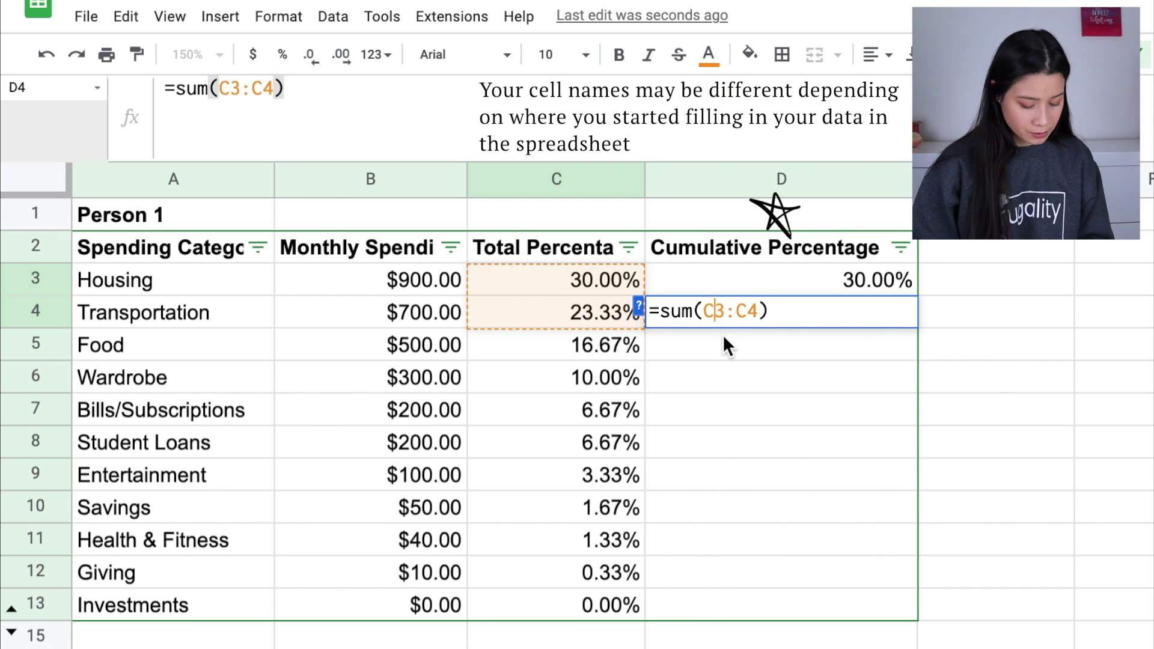
key(Left)
key(Left)
key(Left)
key(Left)
key(Left)
text($)
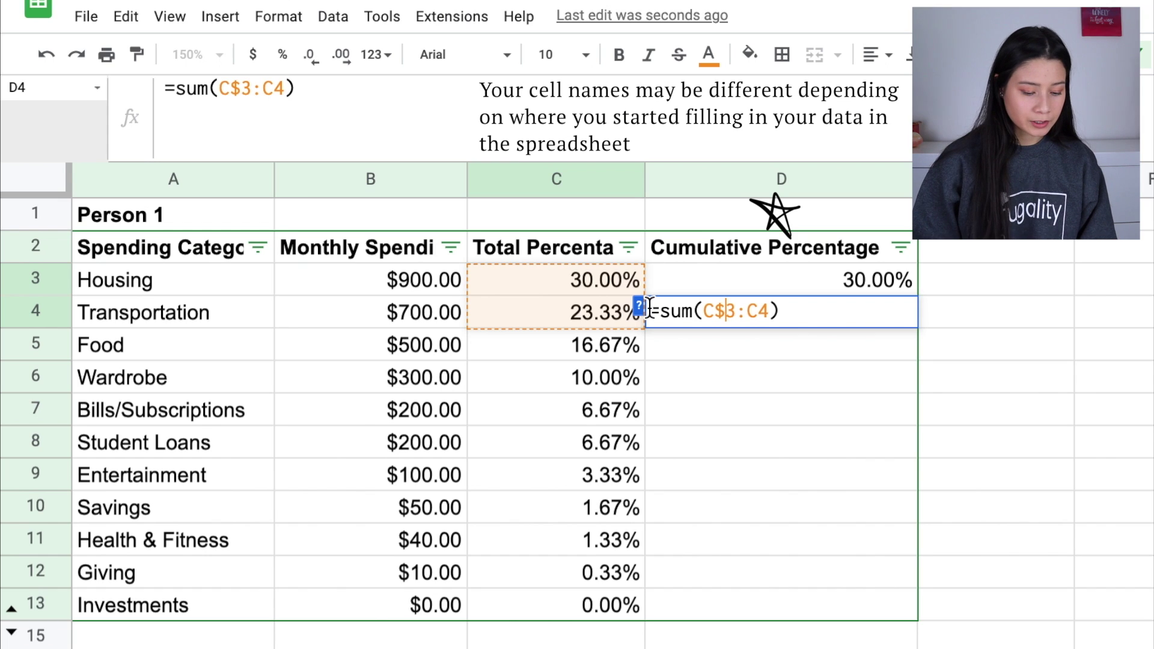
click(772, 315)
drag(773, 315, 750, 315)
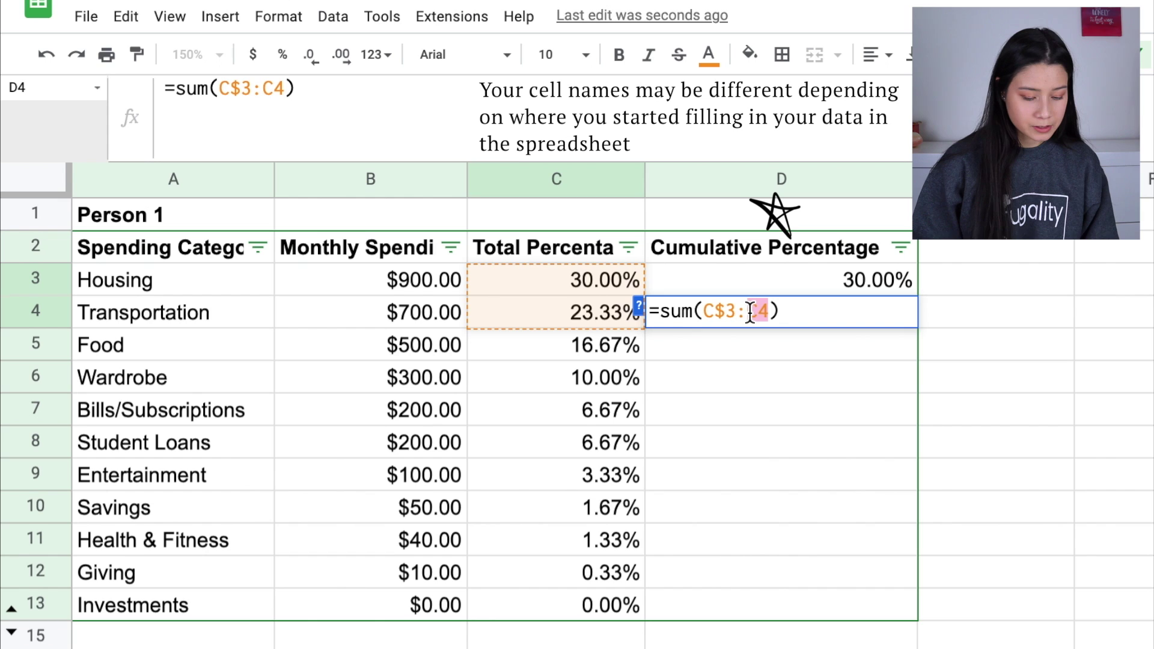
click(783, 313)
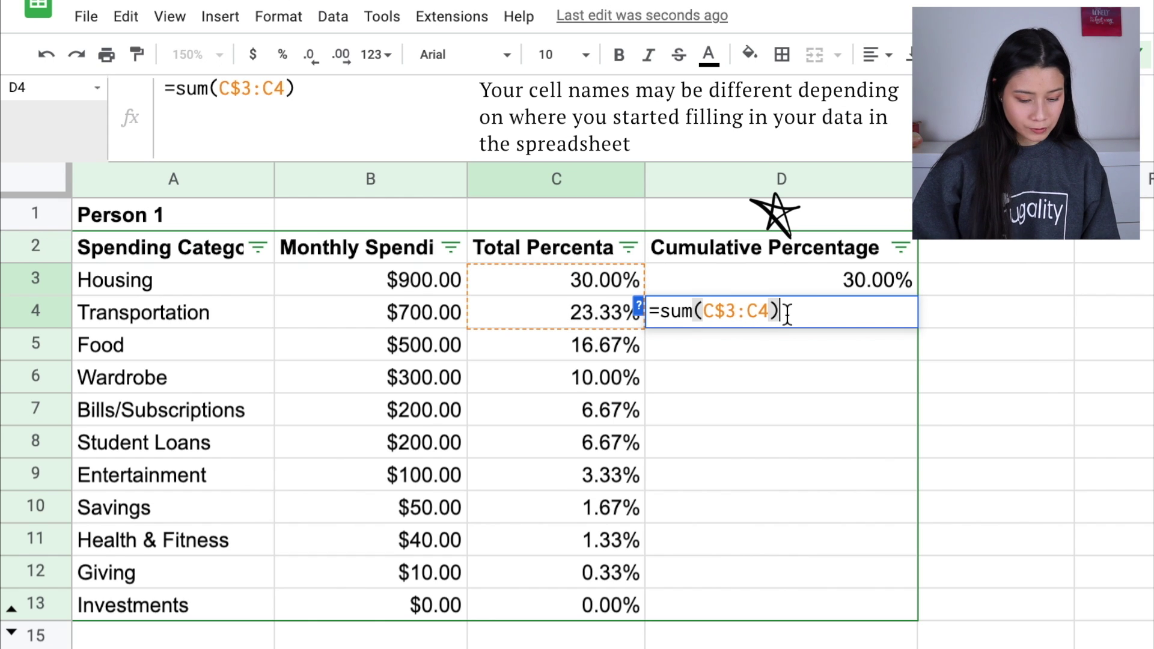
Divide D4 by sum(C$3:C$13) and fill the formula down to D13.
text(/)
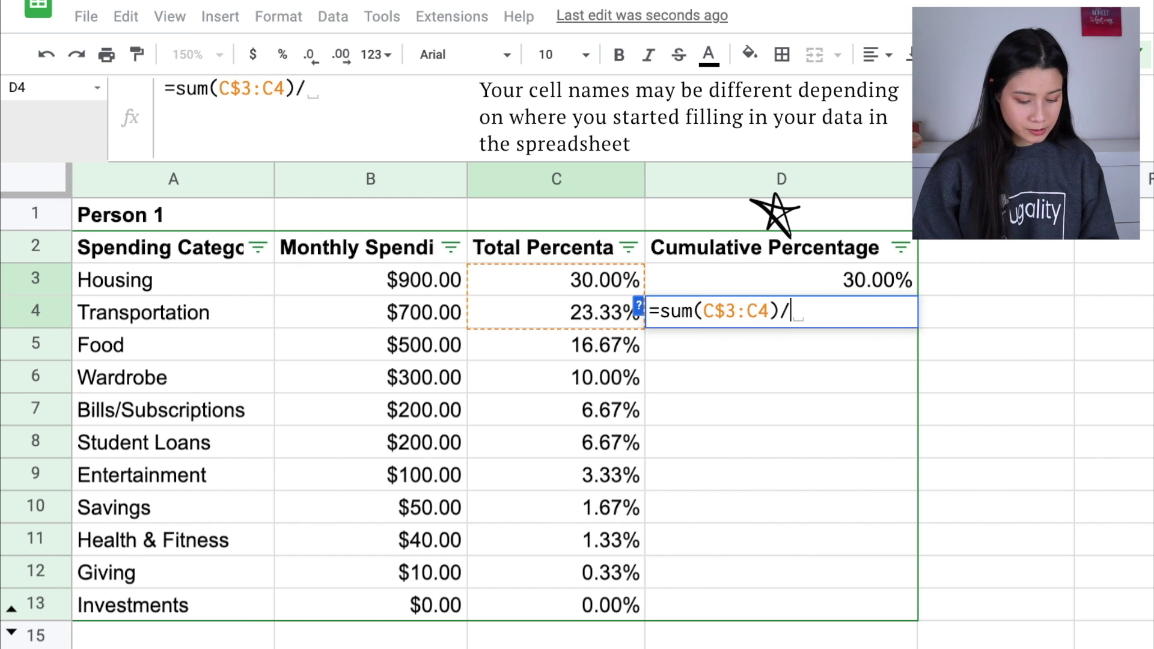
text(sum()
click(537, 287)
drag(537, 288, 589, 602)
text())
click(843, 311)
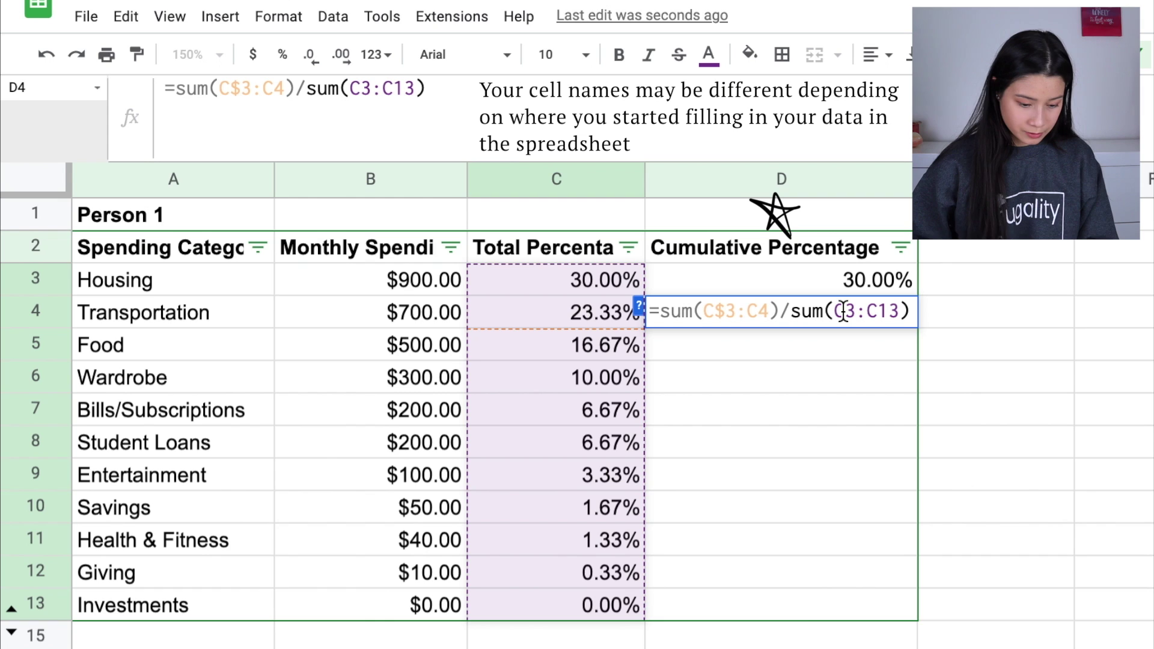
text($)
key(Right)
key(Right)
key(Right)
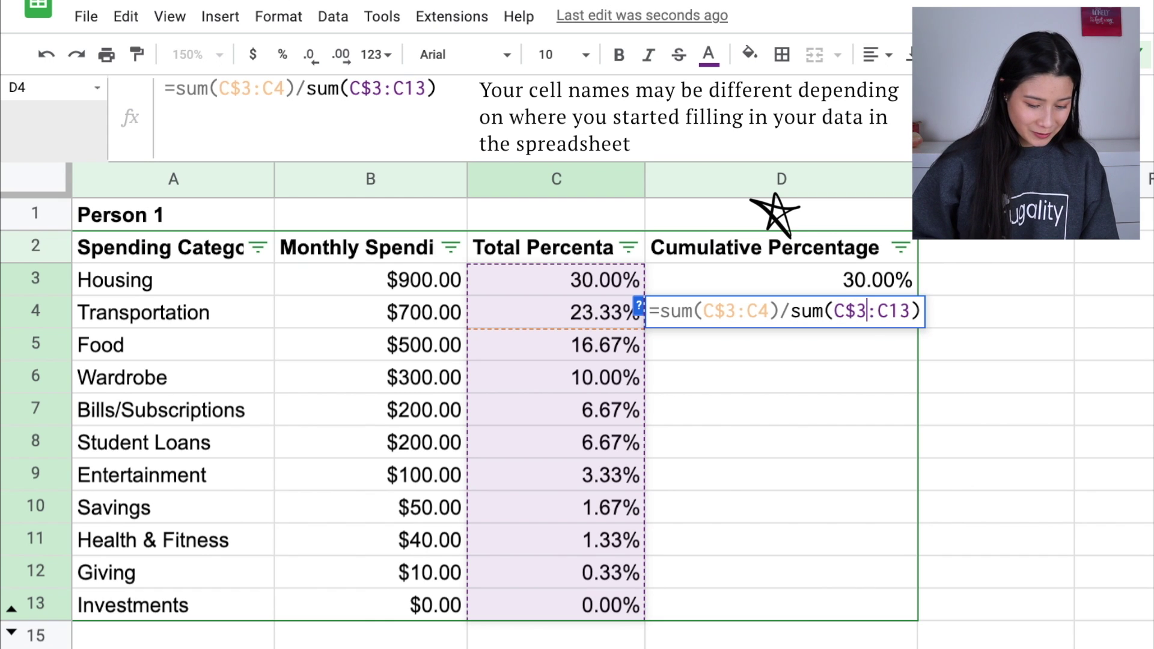
text($)
double_click(915, 328)
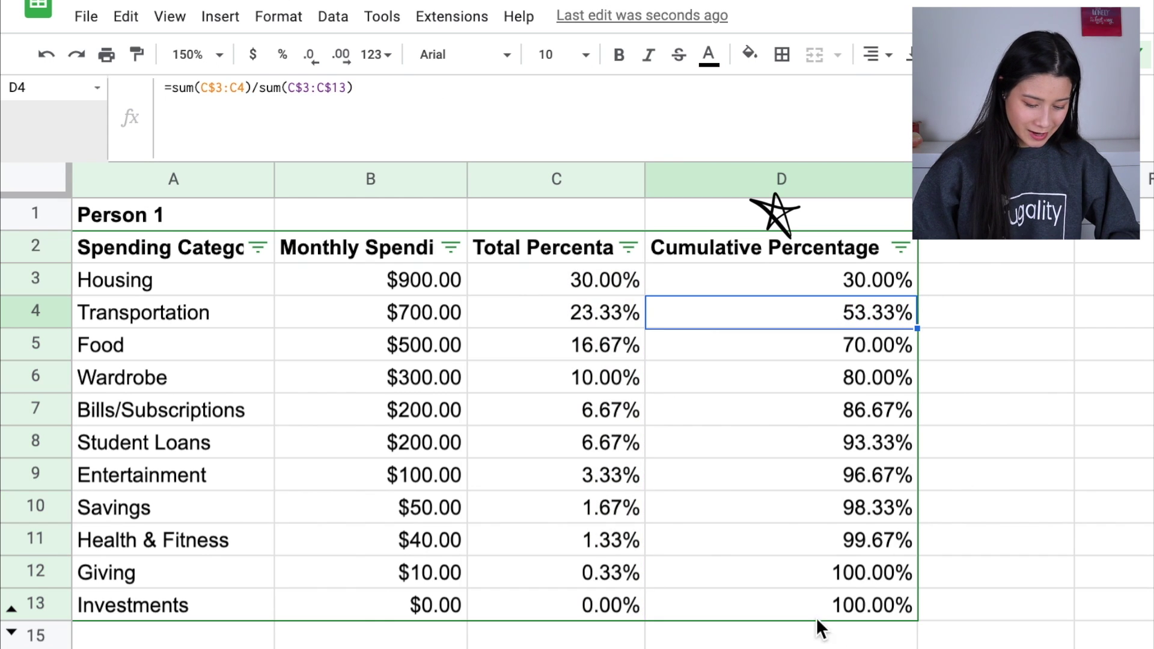
click(803, 616)
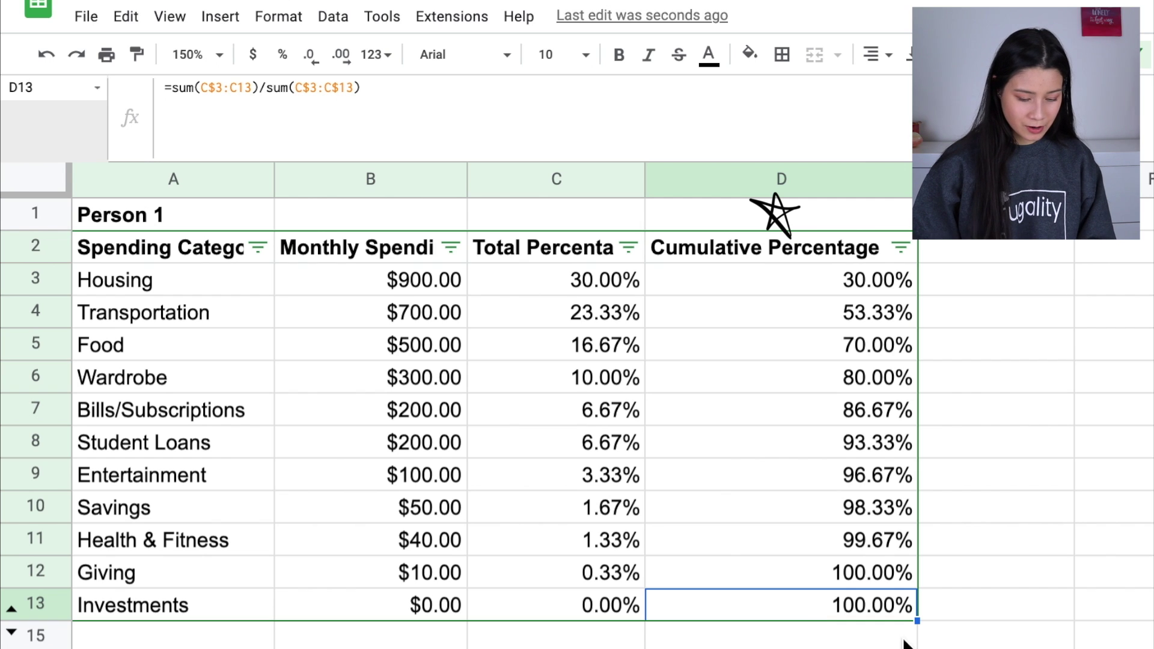
Auto-fit columns A, C and B to their header text.
key(Down)
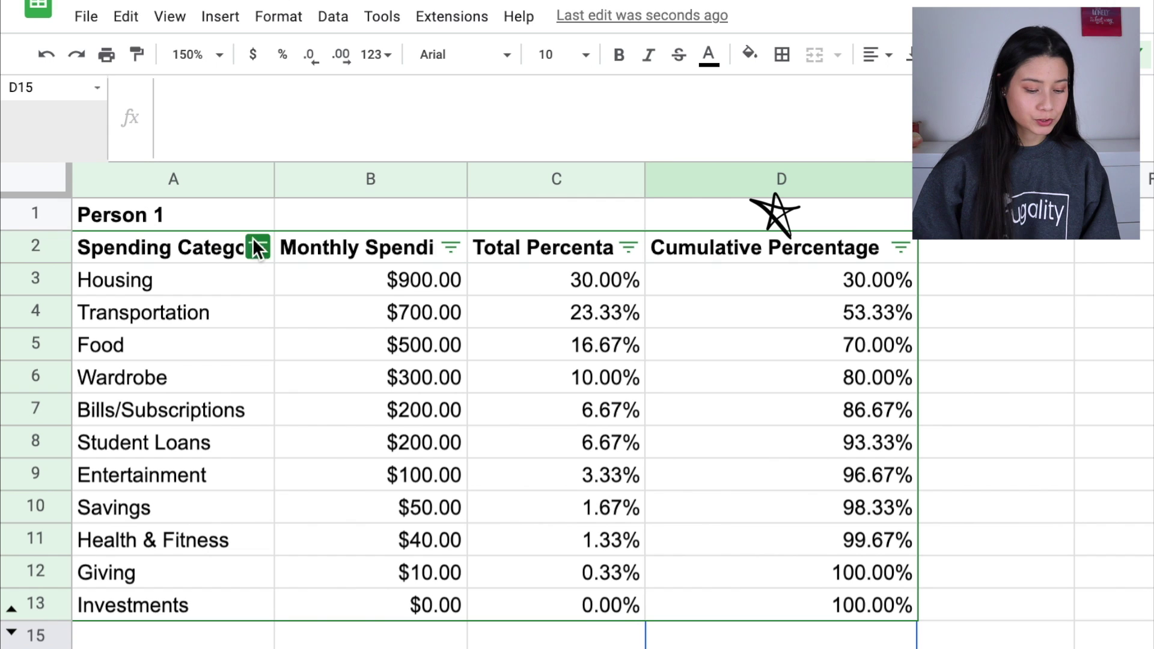
double_click(271, 179)
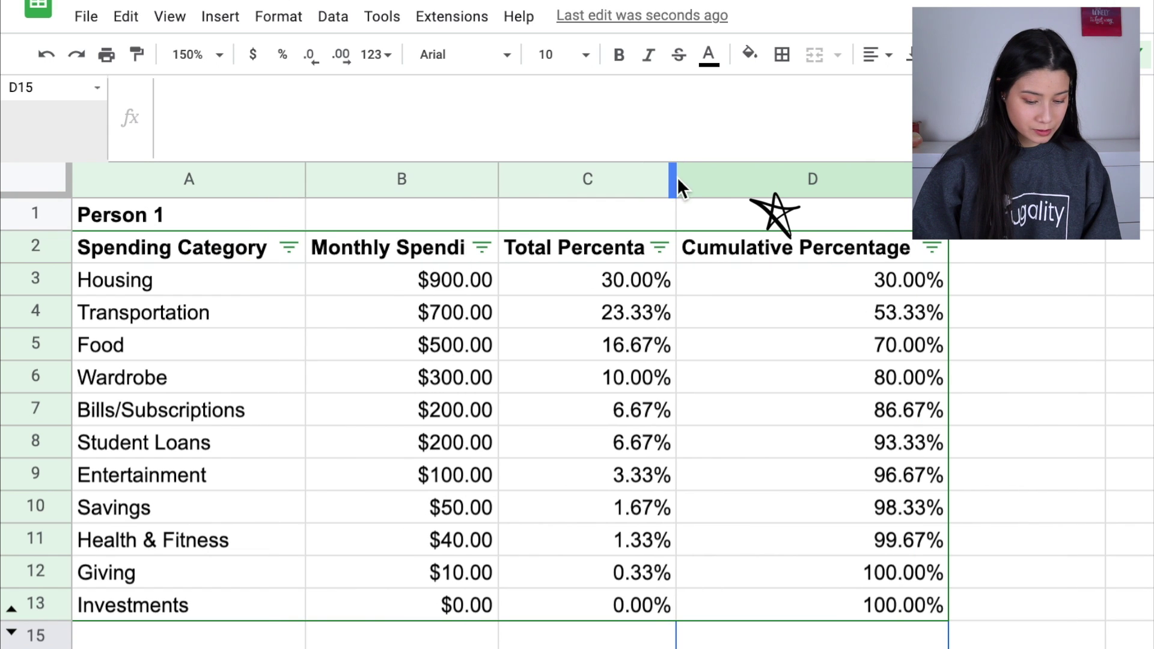
double_click(673, 176)
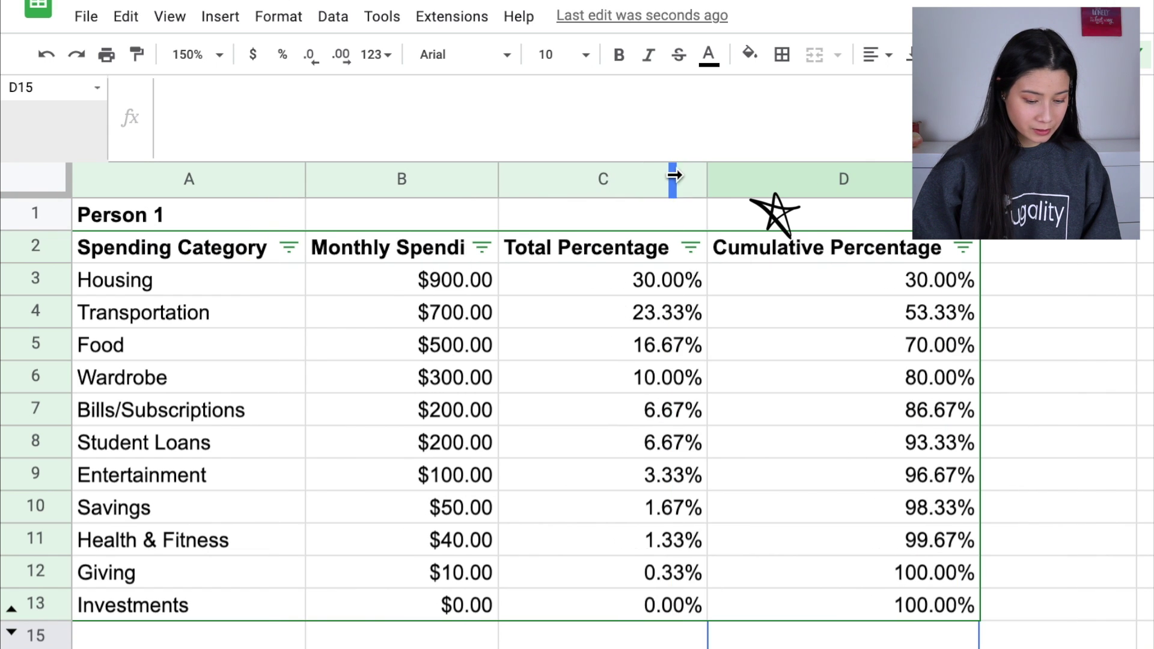
double_click(498, 178)
Select the Person 1 table range A2:D13 for charting.
click(1089, 617)
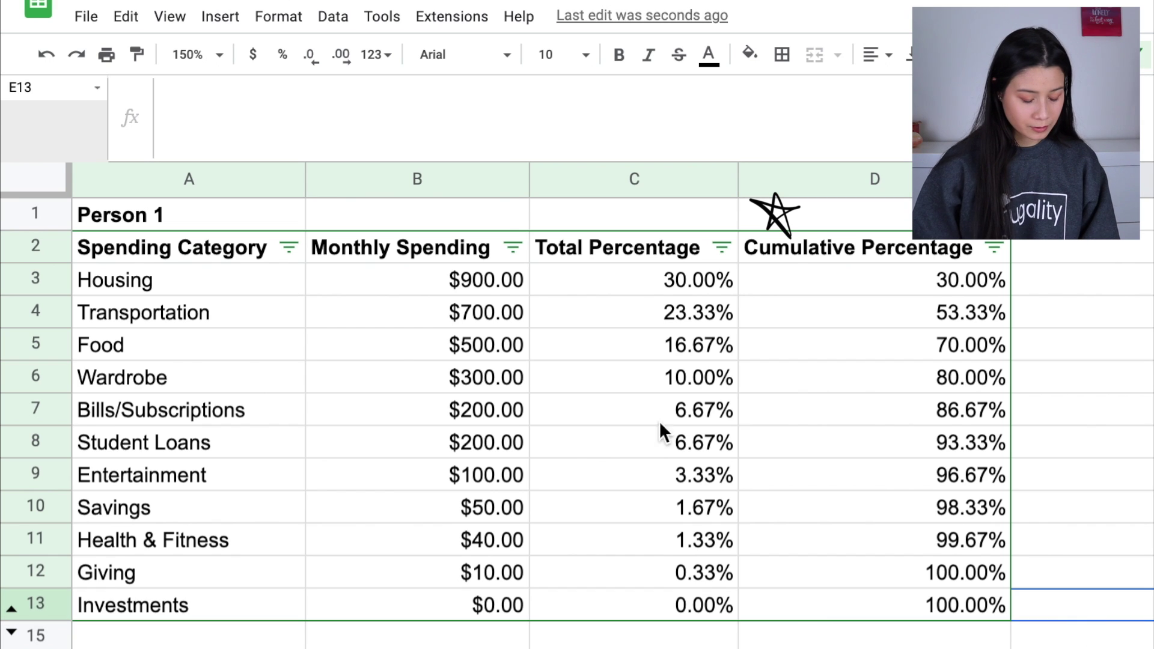
drag(96, 252, 917, 606)
click(219, 17)
click(220, 17)
click(220, 17)
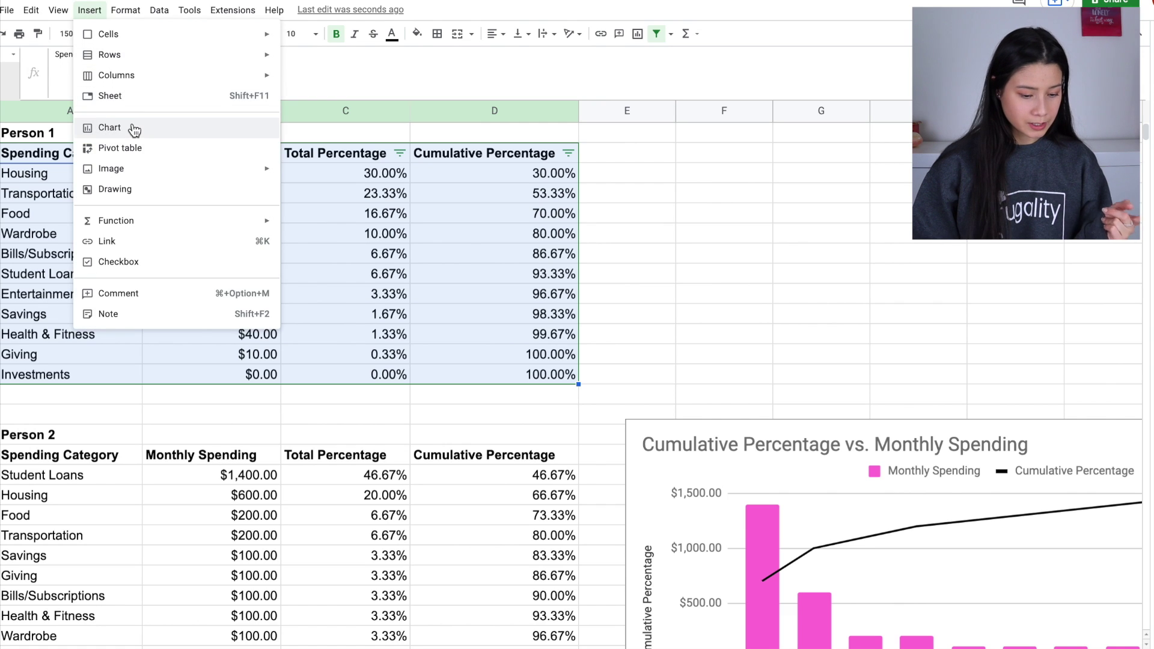
Insert a chart of A2:D13 and move it to the right of the table.
click(133, 130)
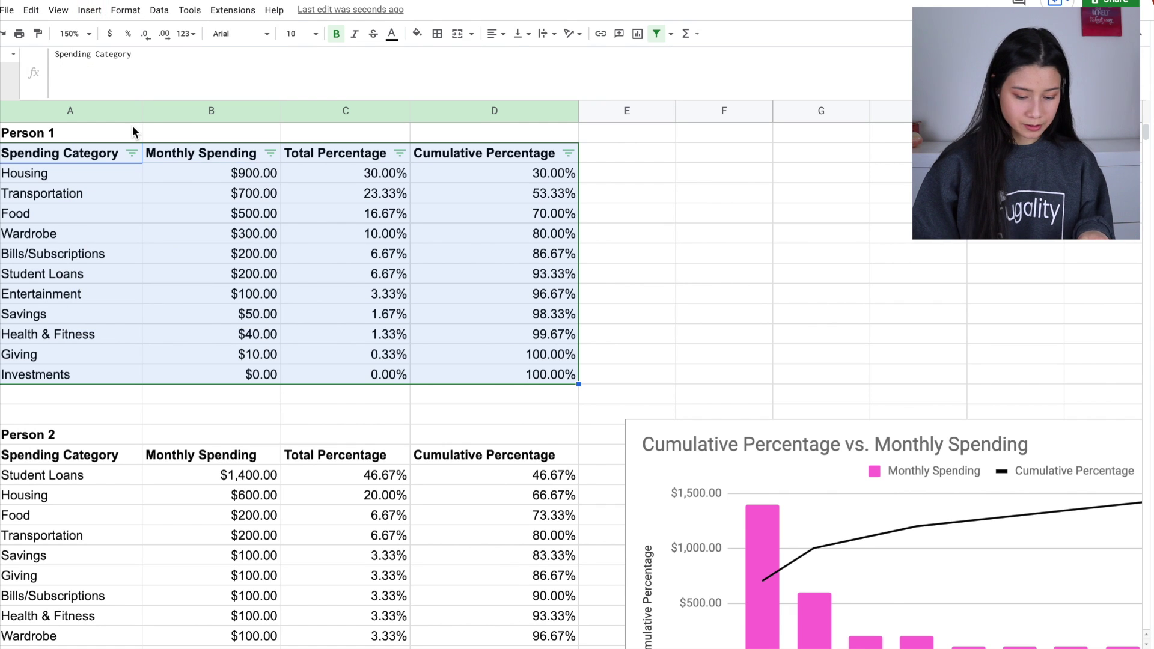
drag(852, 288, 981, 231)
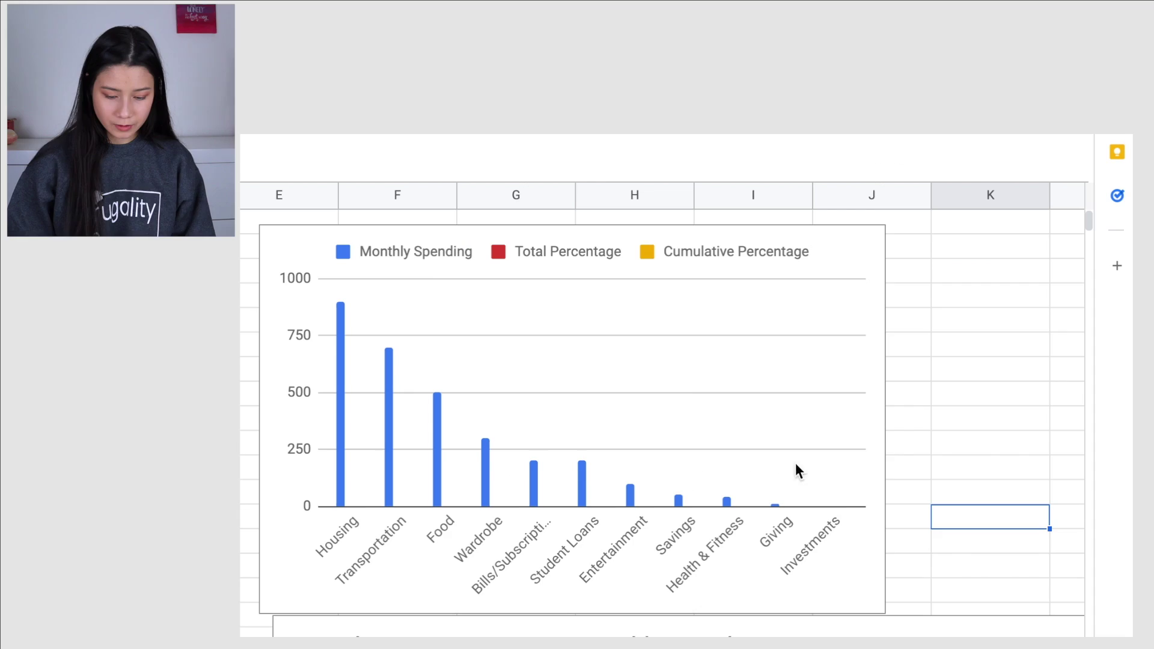
click(675, 381)
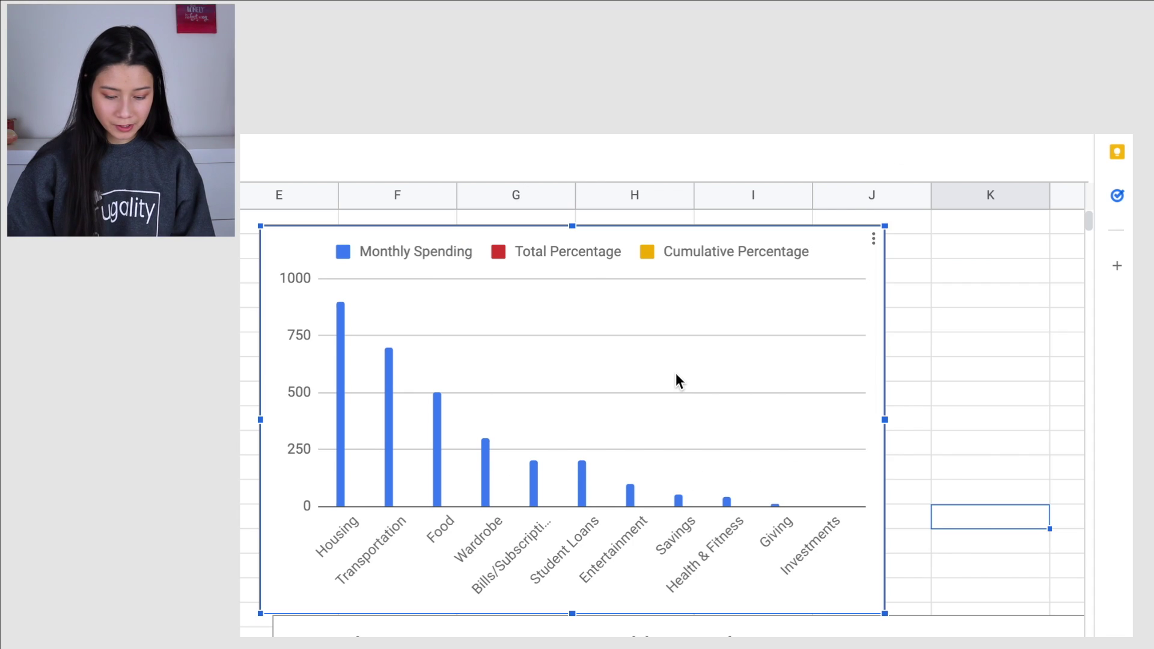
double_click(673, 391)
click(286, 577)
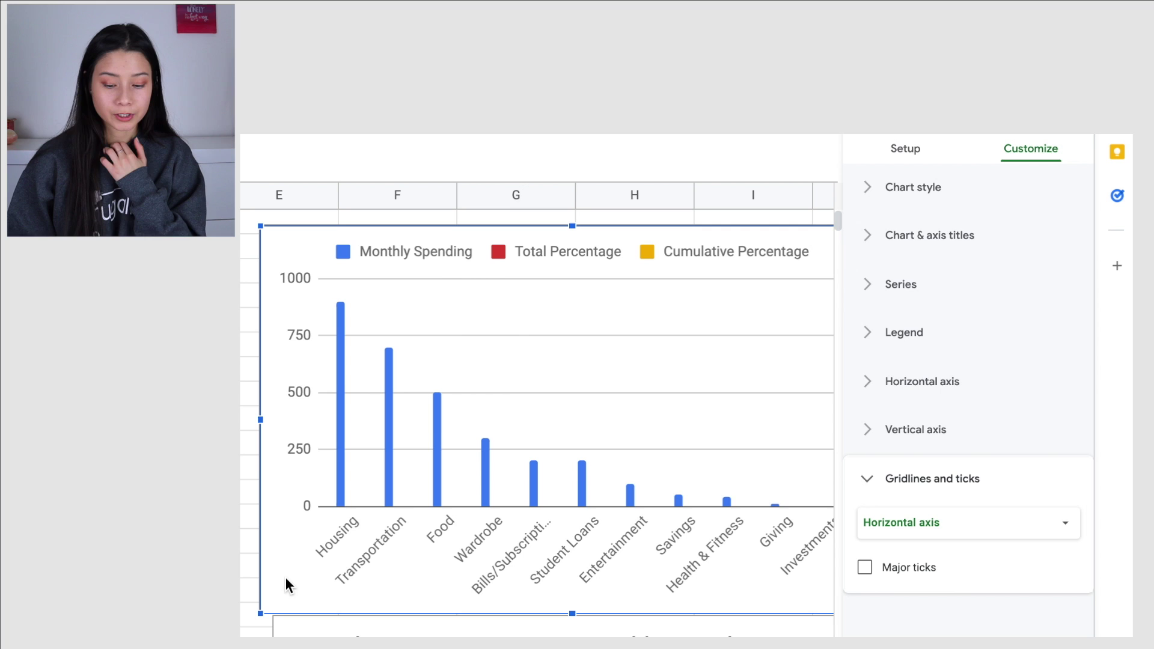
Change the chart type to Combo chart.
click(906, 157)
click(936, 212)
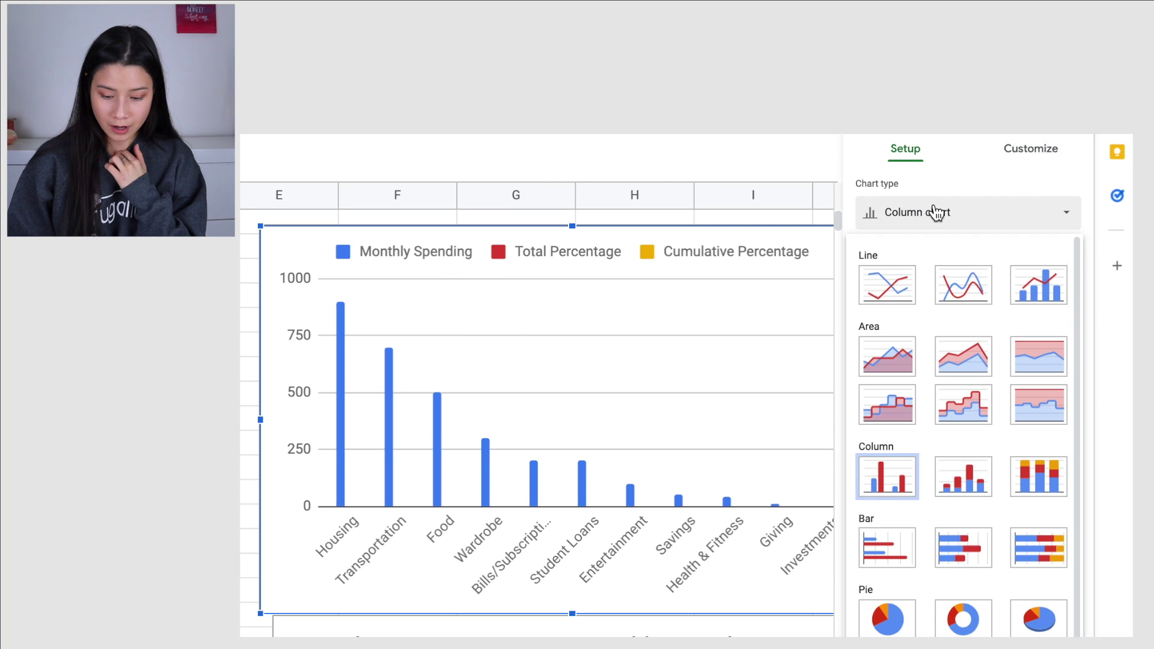
click(1029, 289)
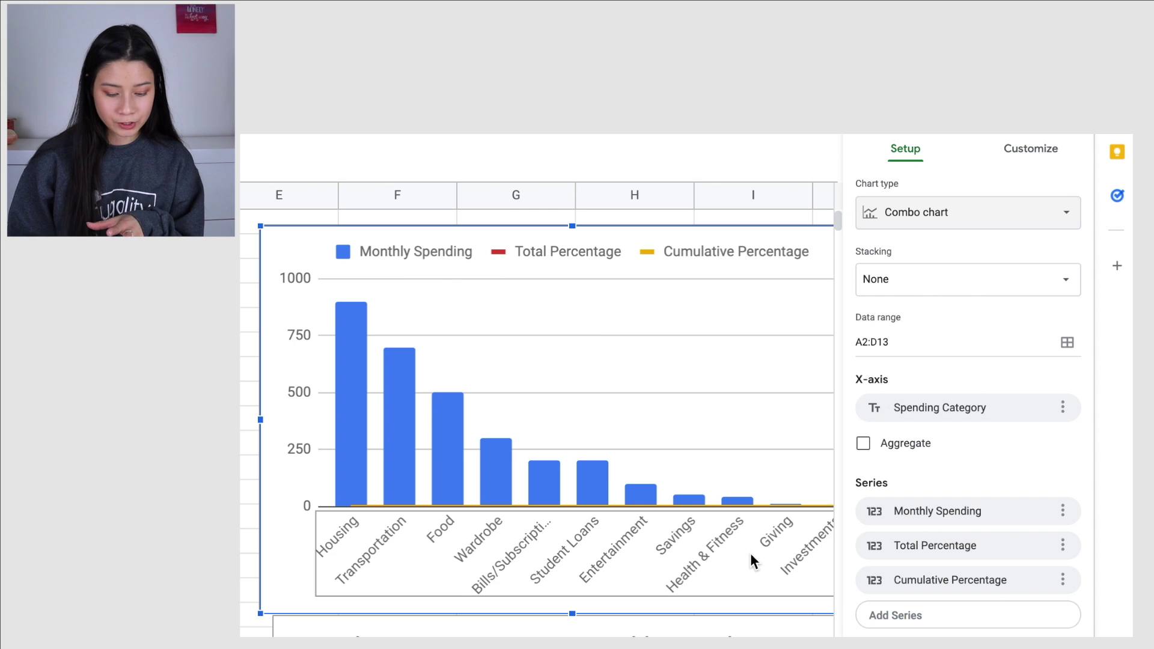
Remove the Total Percentage series and format Cumulative Percentage as a line.
click(1062, 545)
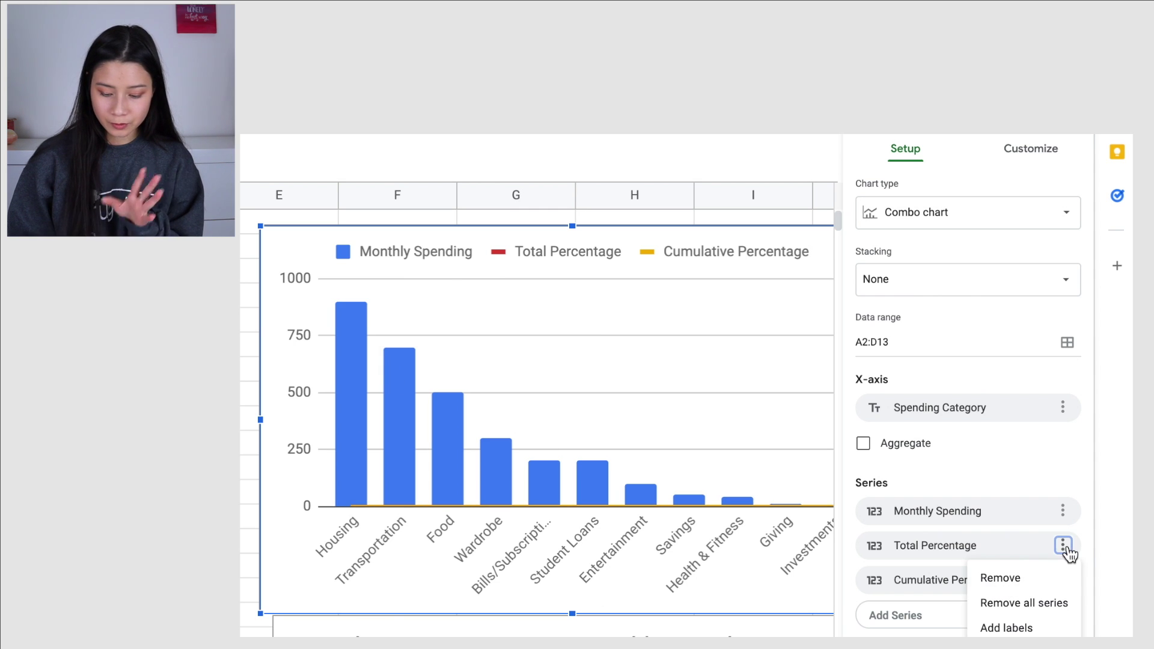
click(1008, 580)
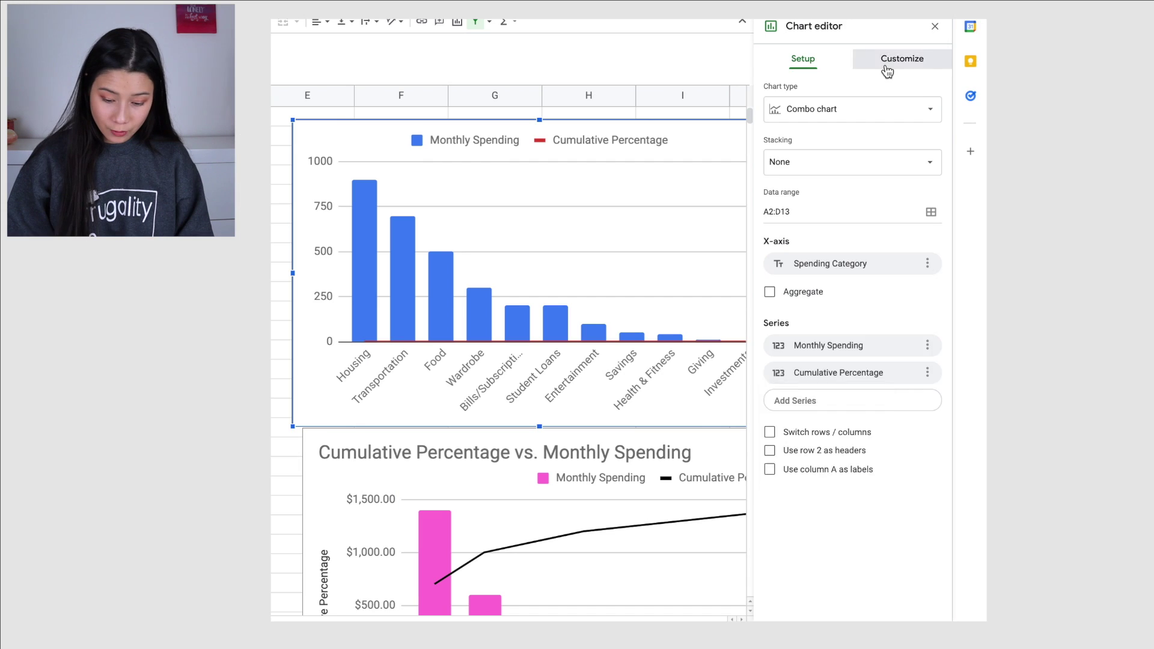
click(1030, 148)
click(778, 169)
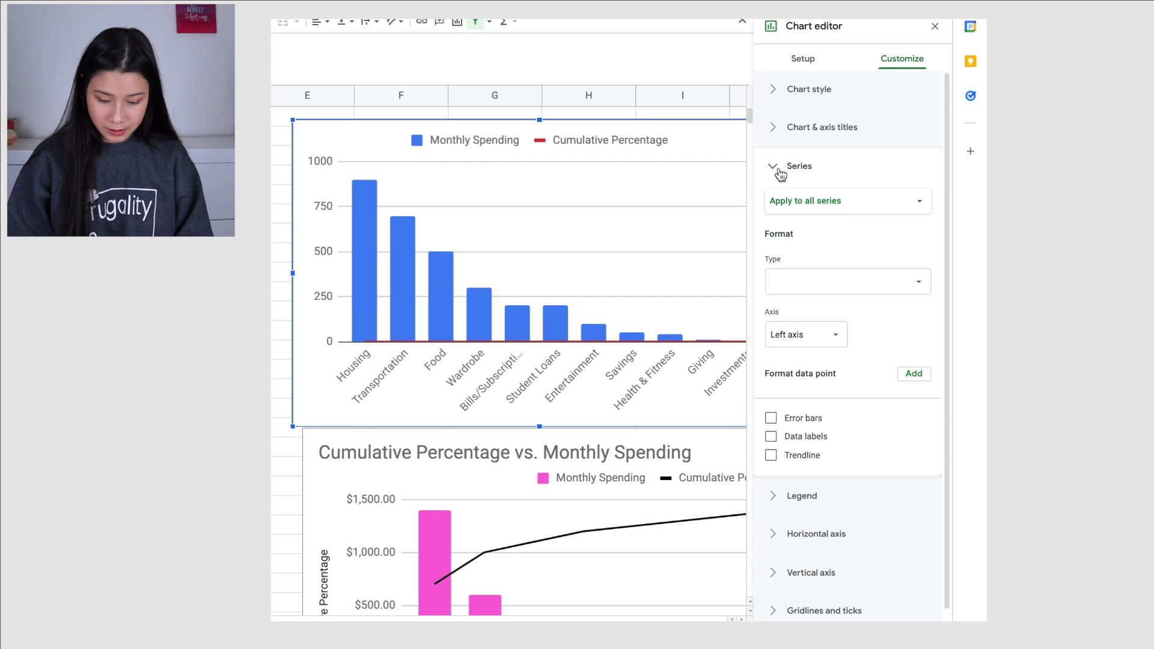
click(797, 207)
click(808, 239)
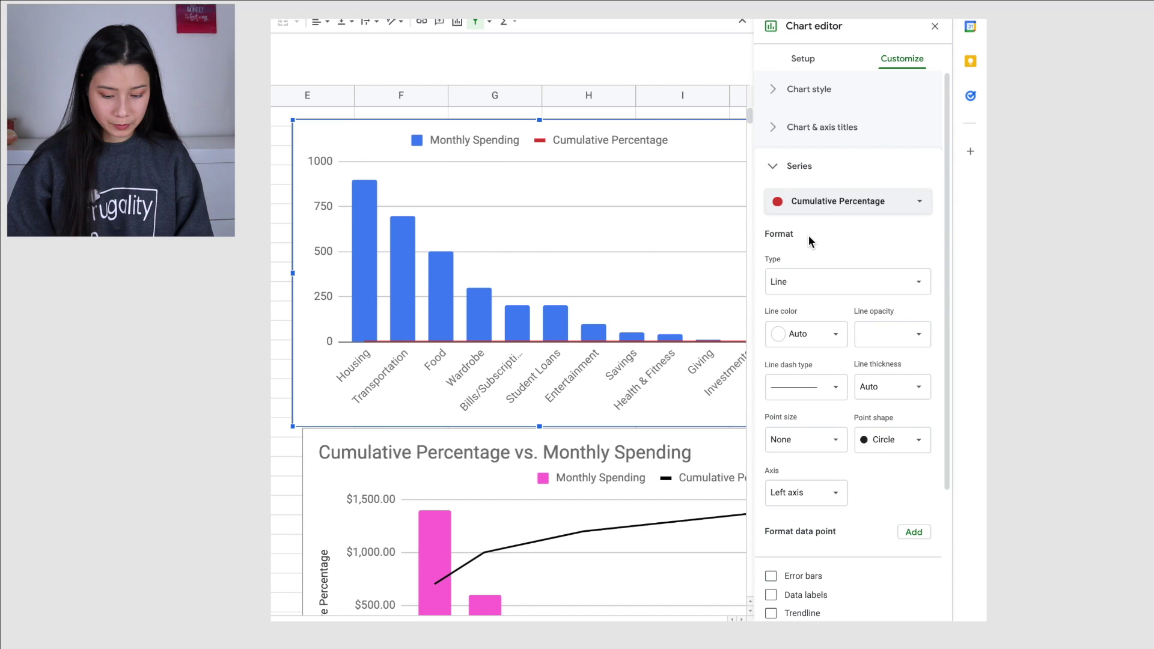
click(817, 291)
click(900, 236)
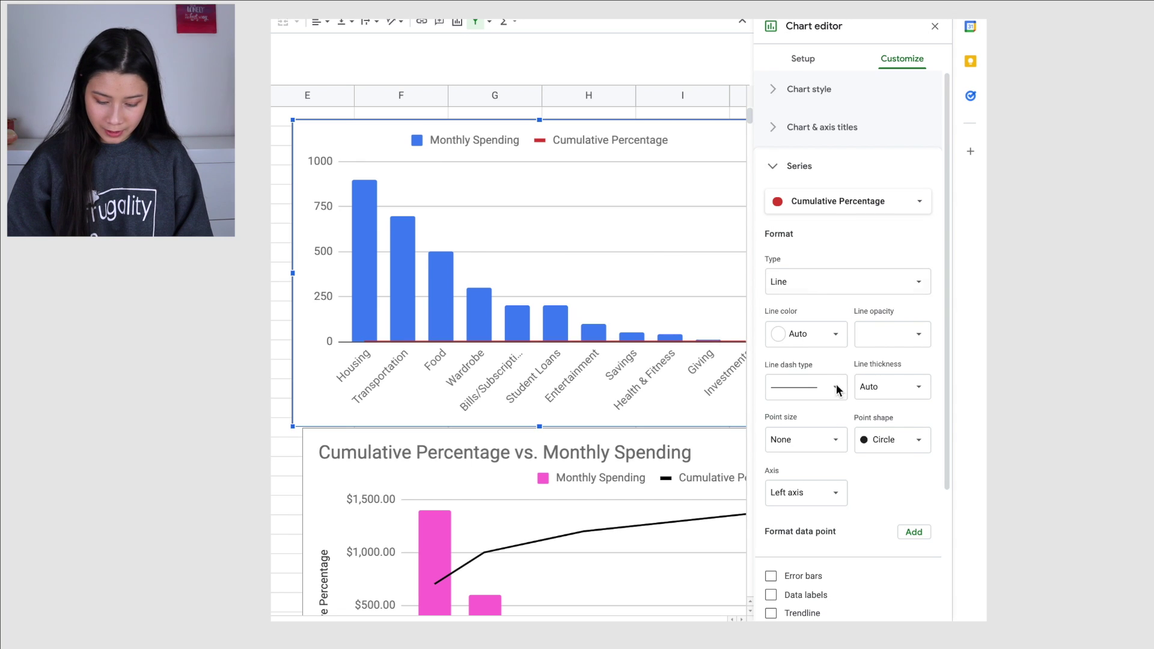
Put the Cumulative Percentage line on the right axis and color it black.
click(801, 500)
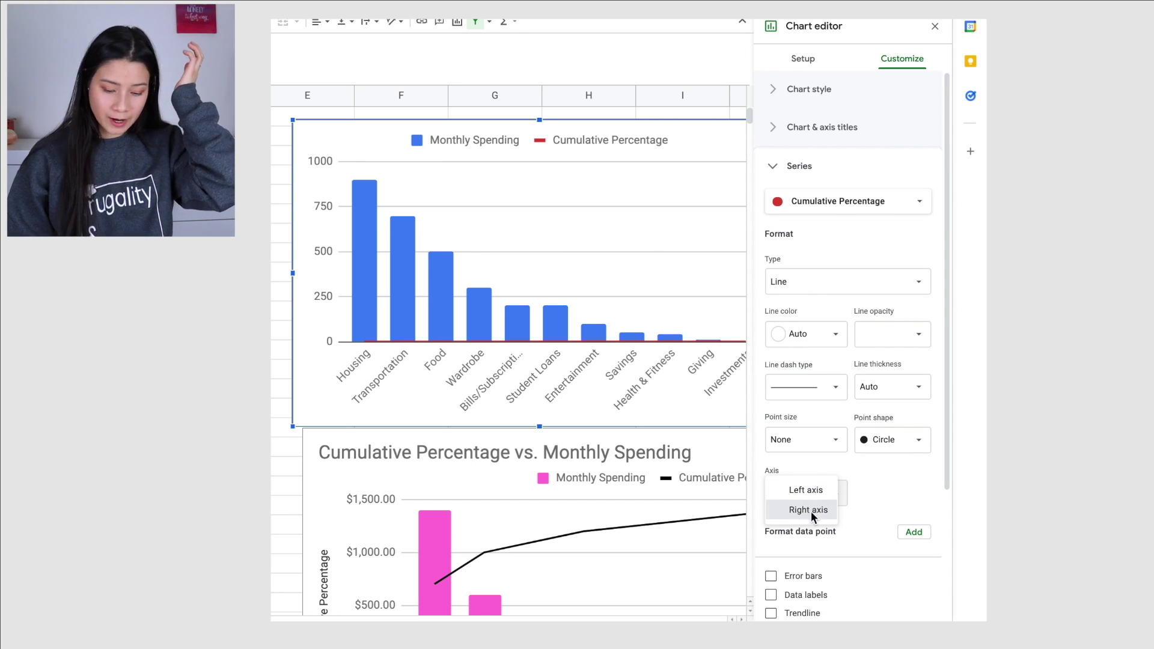
click(810, 511)
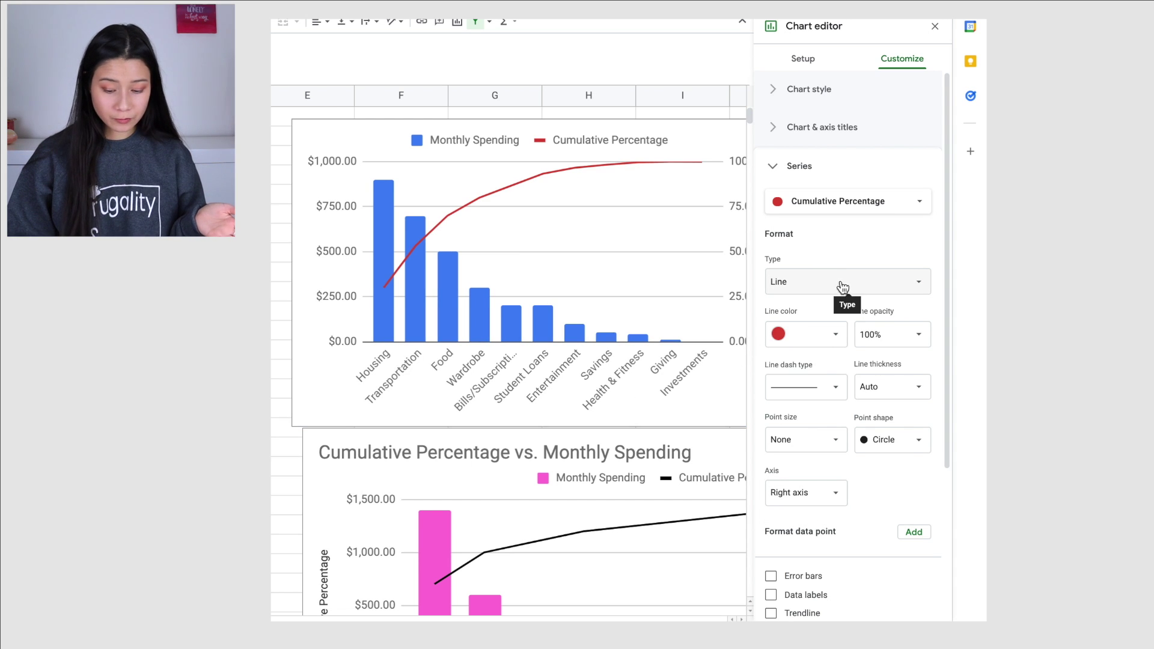
click(816, 340)
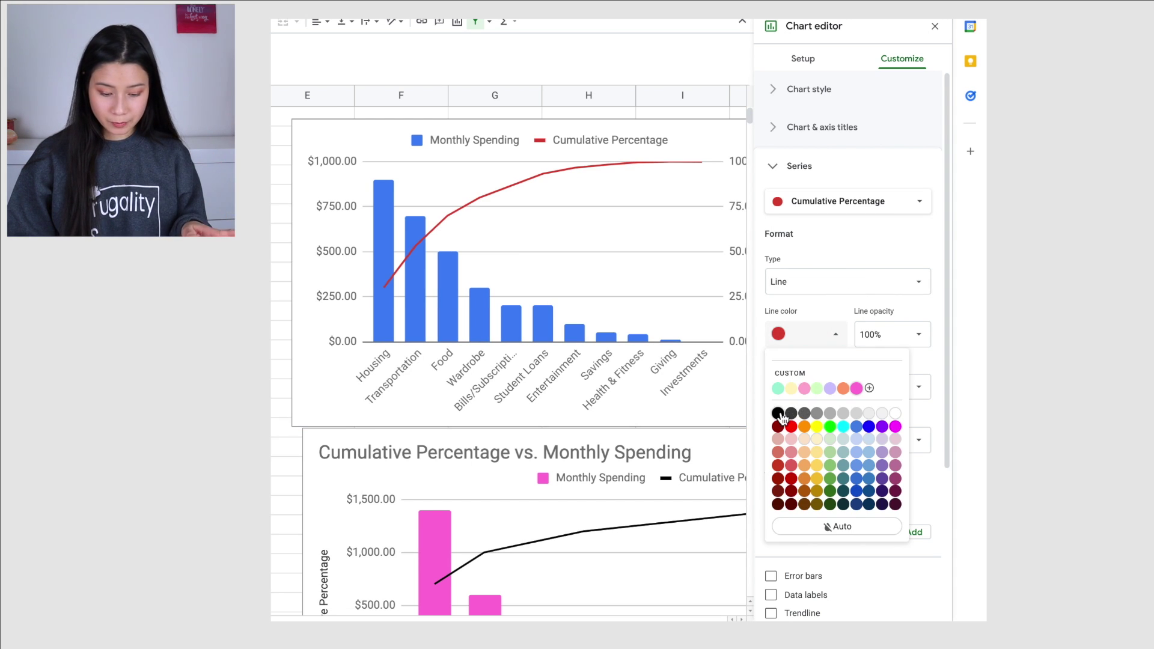
click(778, 413)
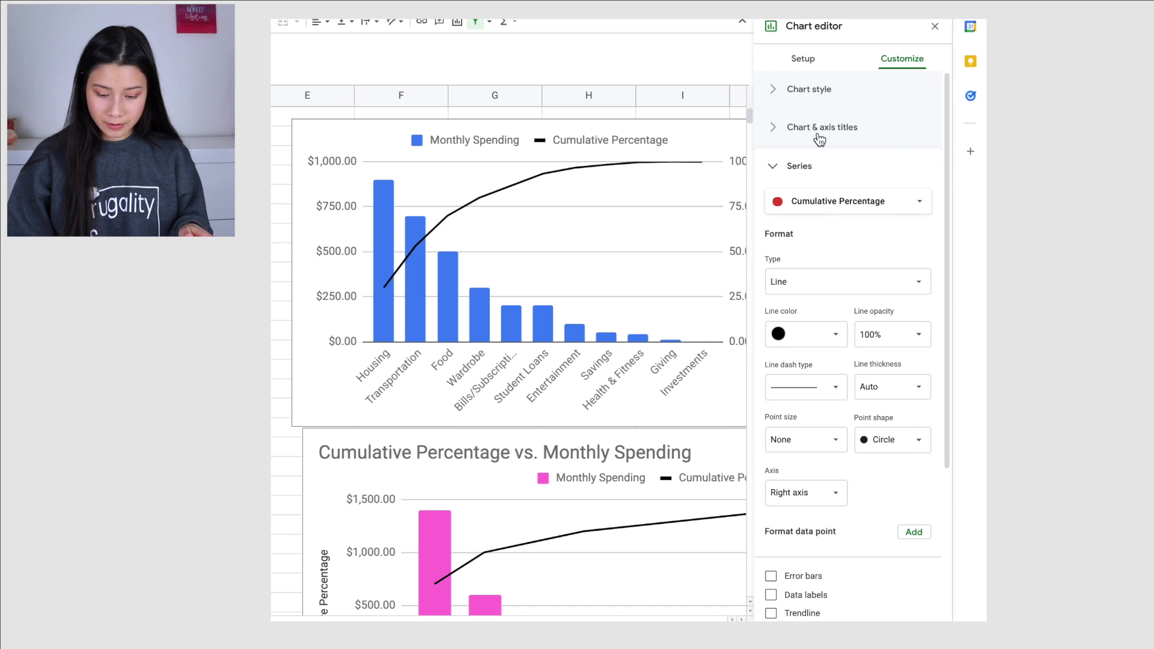
Keep the Monthly Spending series as columns and color them the custom pink.
click(820, 211)
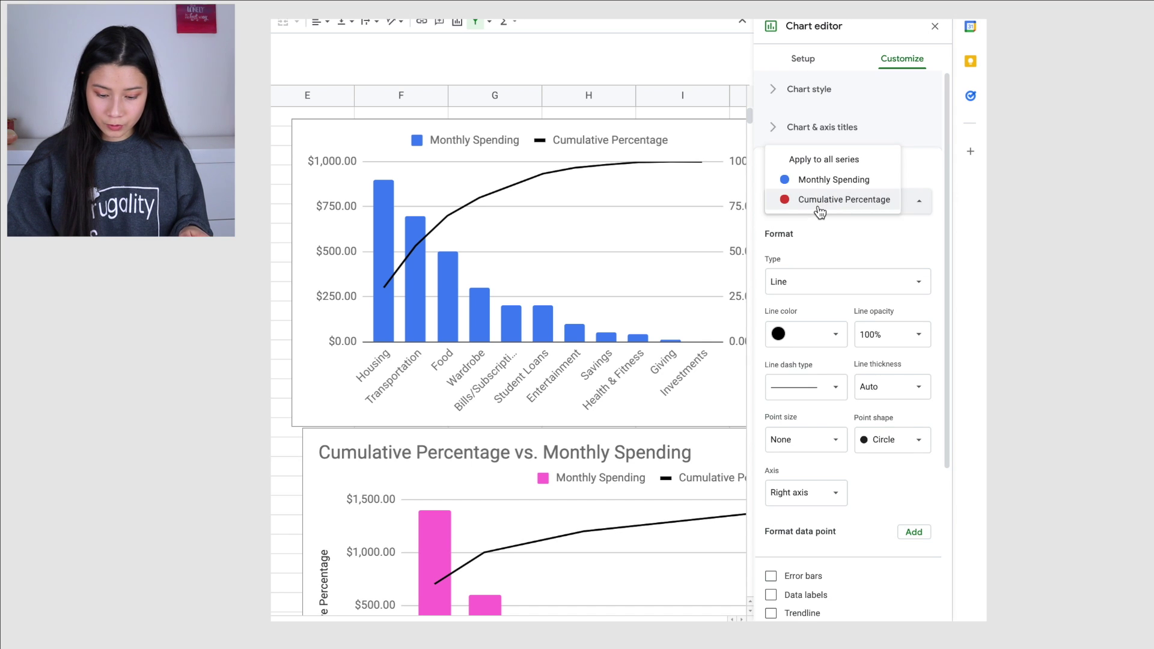
click(804, 180)
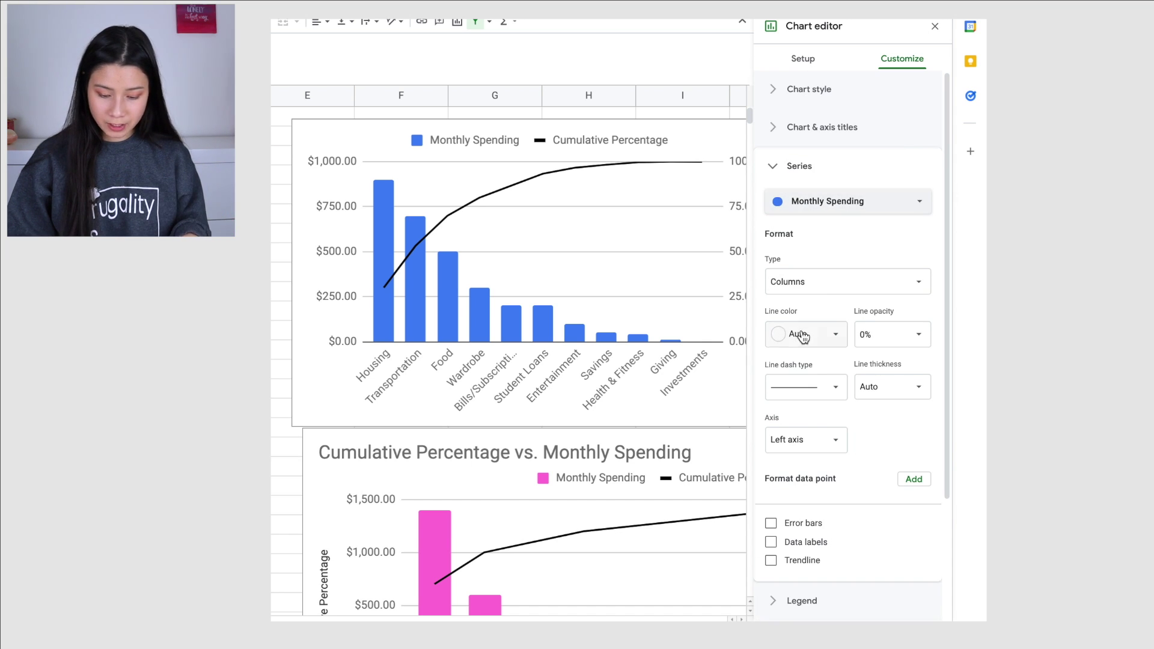
click(804, 284)
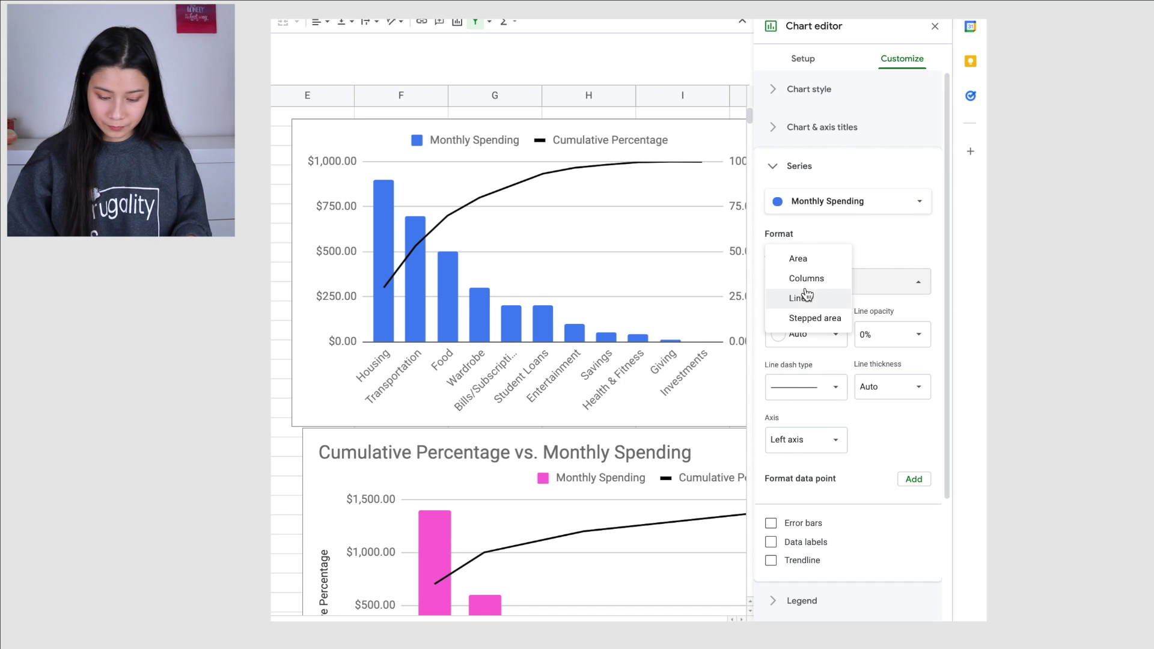
click(805, 277)
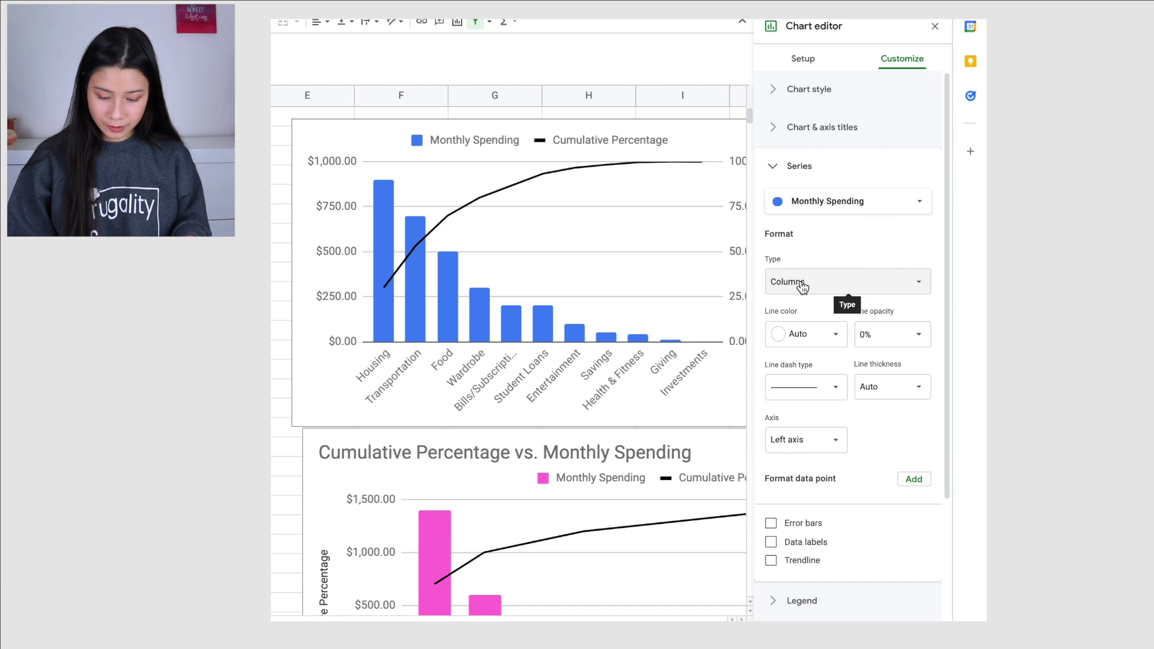
click(809, 342)
click(855, 388)
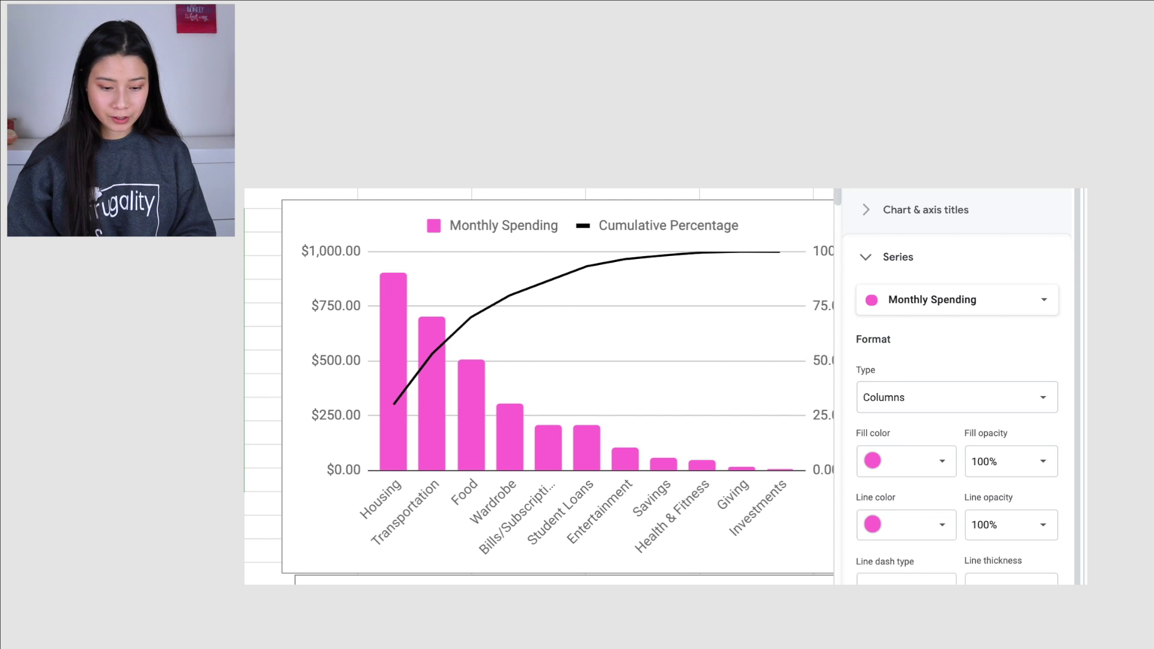
click(956, 481)
Drag the chart's right edge out to widen it and its top edge up slightly.
click(835, 520)
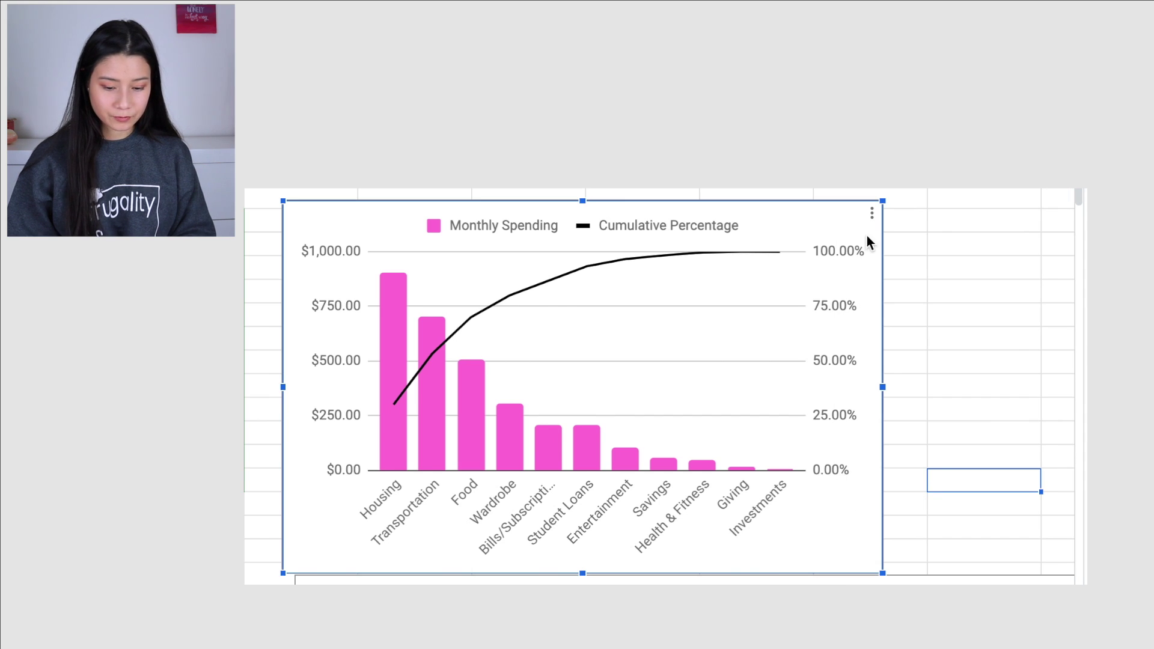
drag(882, 387, 1058, 386)
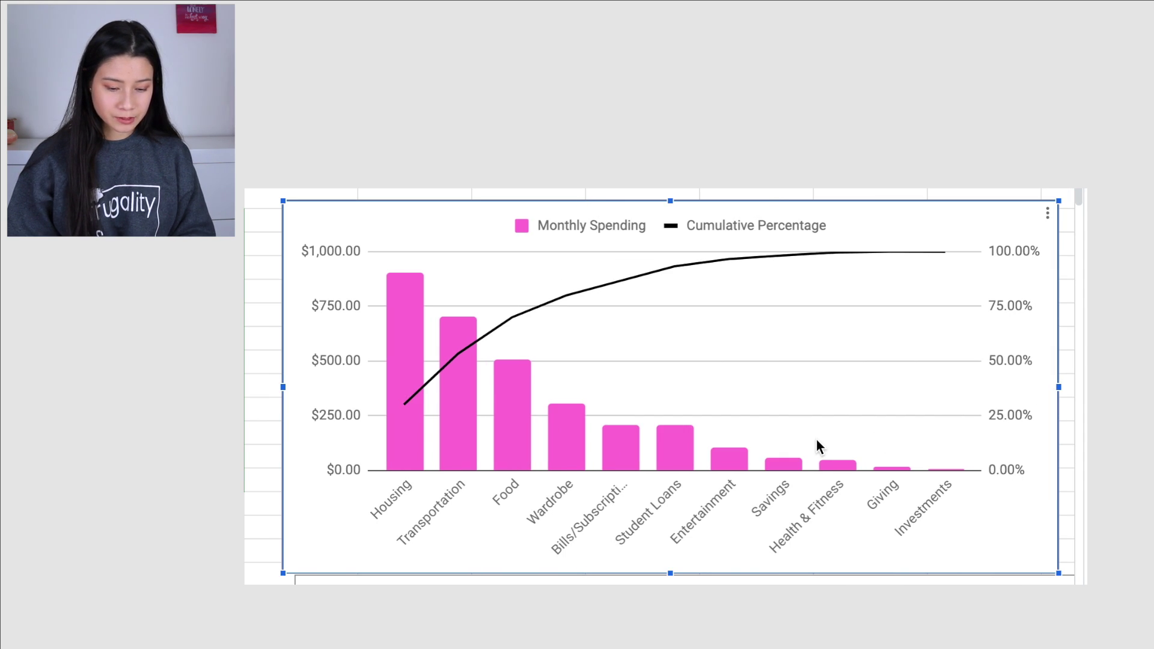
drag(670, 201, 674, 190)
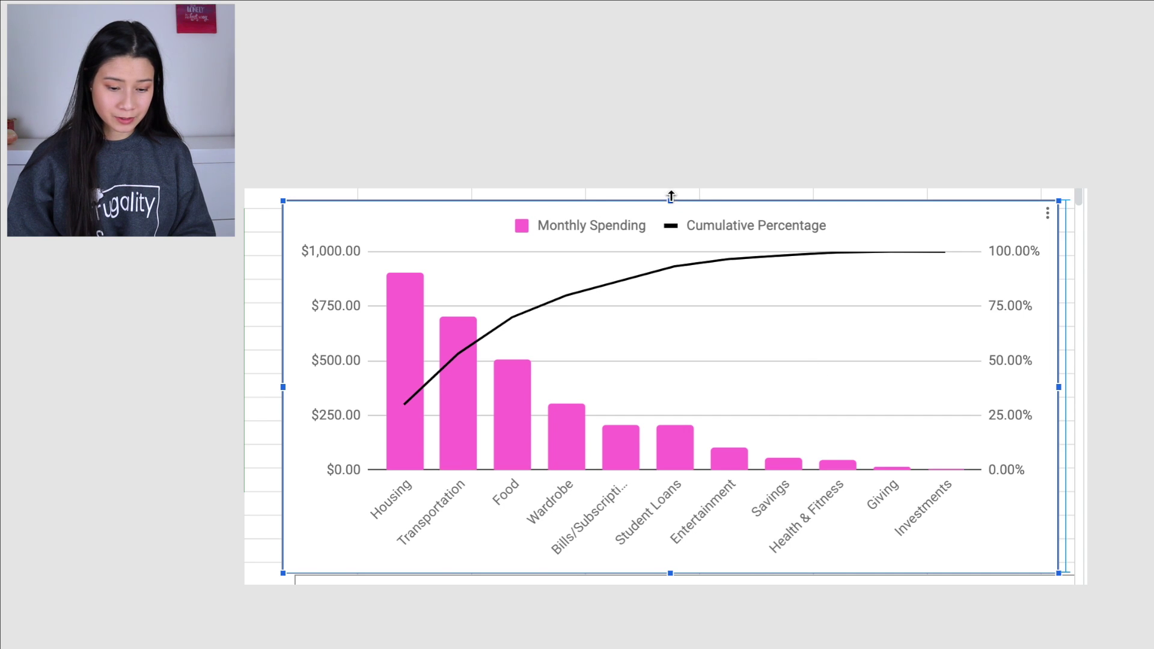